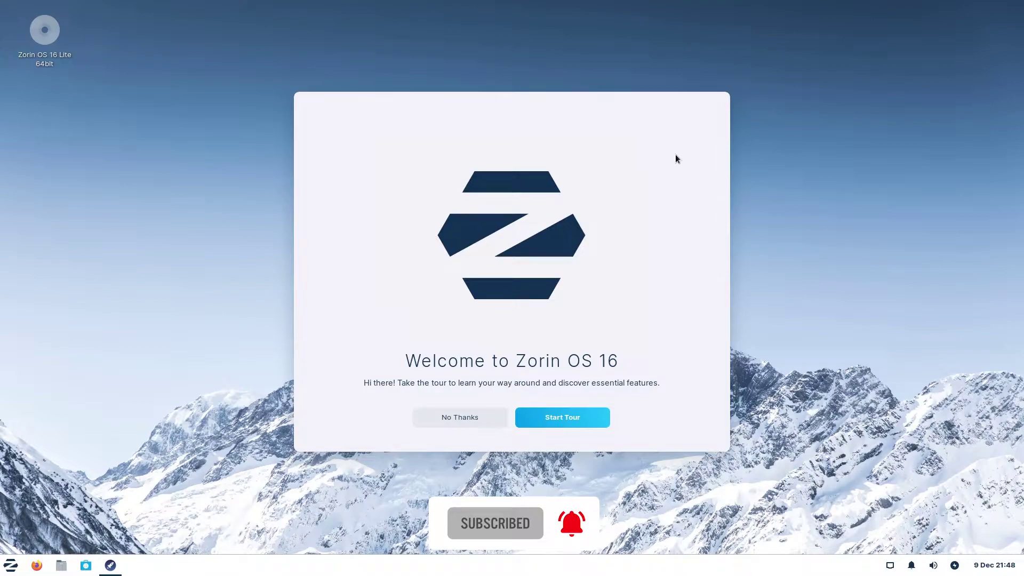
Step: Start the welcome tour, glance at the Zorin menu, then move on to the Zorin Appearance page
{"action": "left_click", "coordinate": [593, 417]}
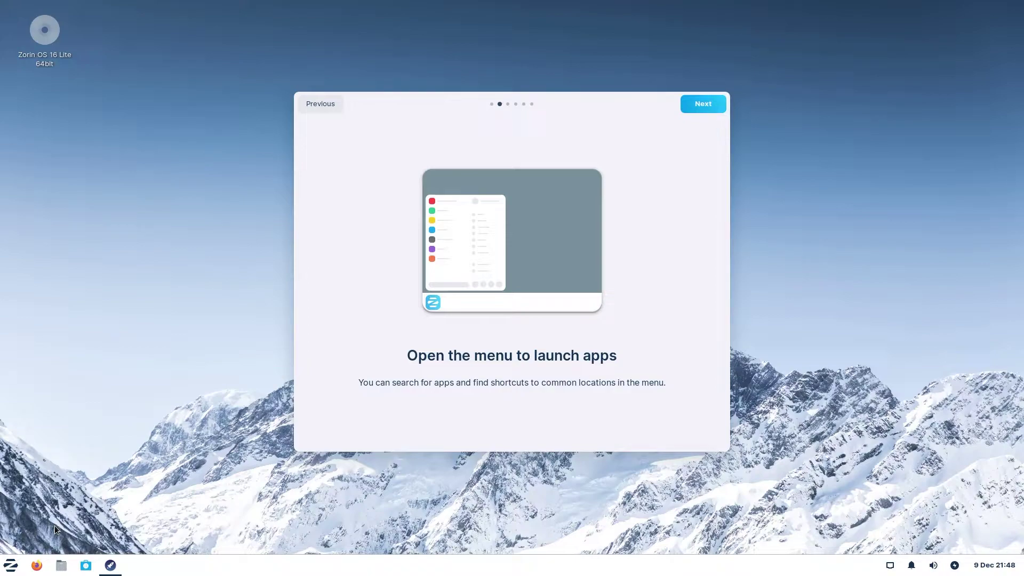
{"action": "left_click", "coordinate": [10, 565]}
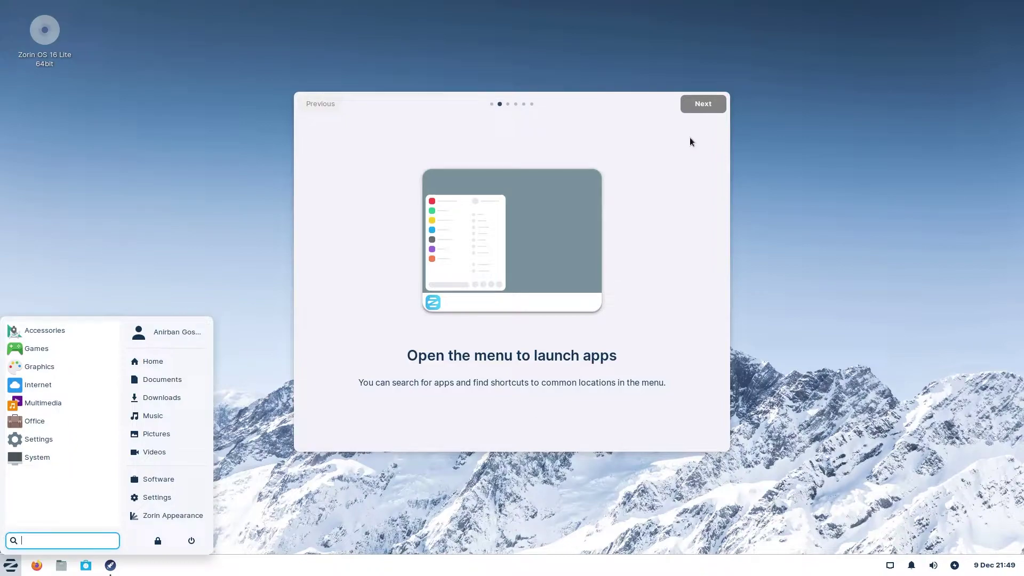
{"action": "left_click", "coordinate": [697, 106]}
{"action": "left_click", "coordinate": [700, 104]}
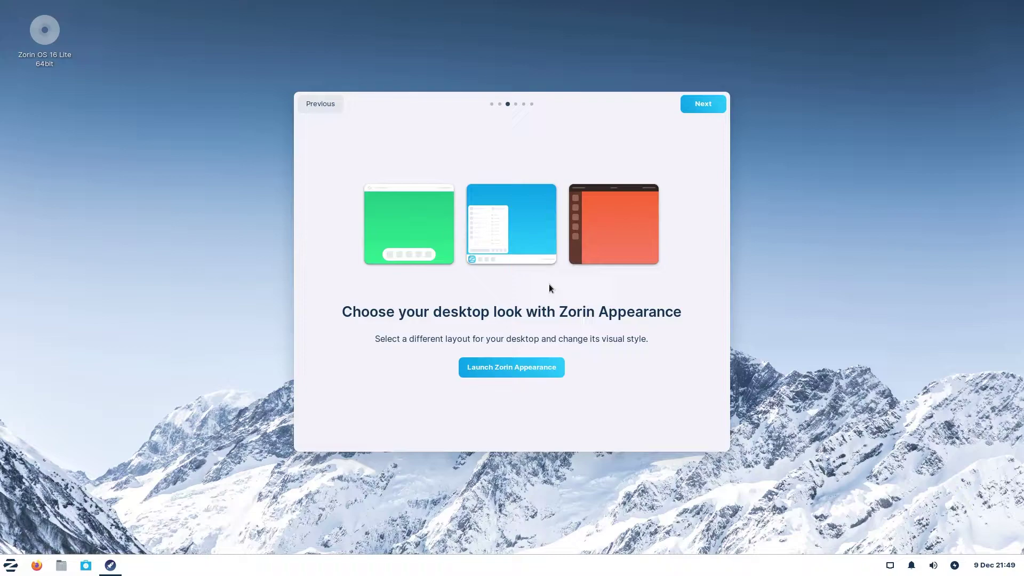
Step: Launch Zorin Appearance, try the second desktop layout, then return to the first layout
{"action": "left_click", "coordinate": [520, 364]}
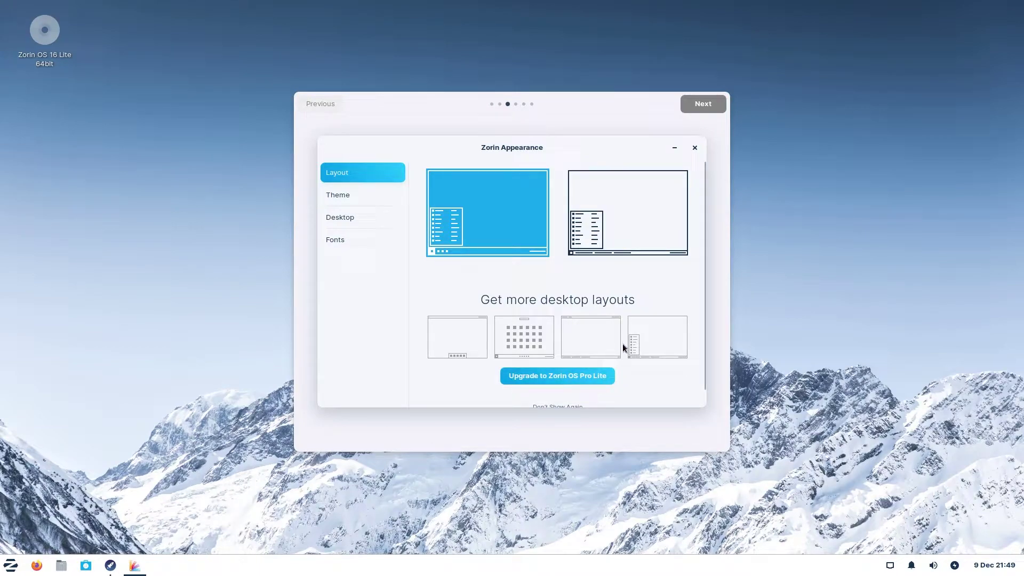
{"action": "scroll", "coordinate": [623, 347], "scroll_direction": "down", "scroll_amount": 1}
{"action": "scroll", "coordinate": [626, 357], "scroll_direction": "up", "scroll_amount": 1}
{"action": "left_click", "coordinate": [616, 202]}
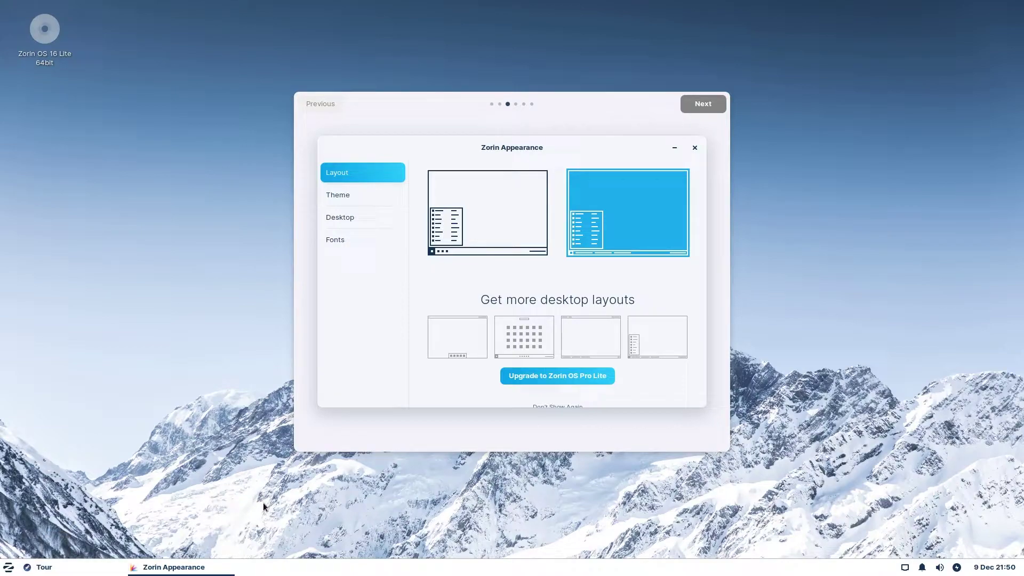
{"action": "left_click", "coordinate": [479, 232]}
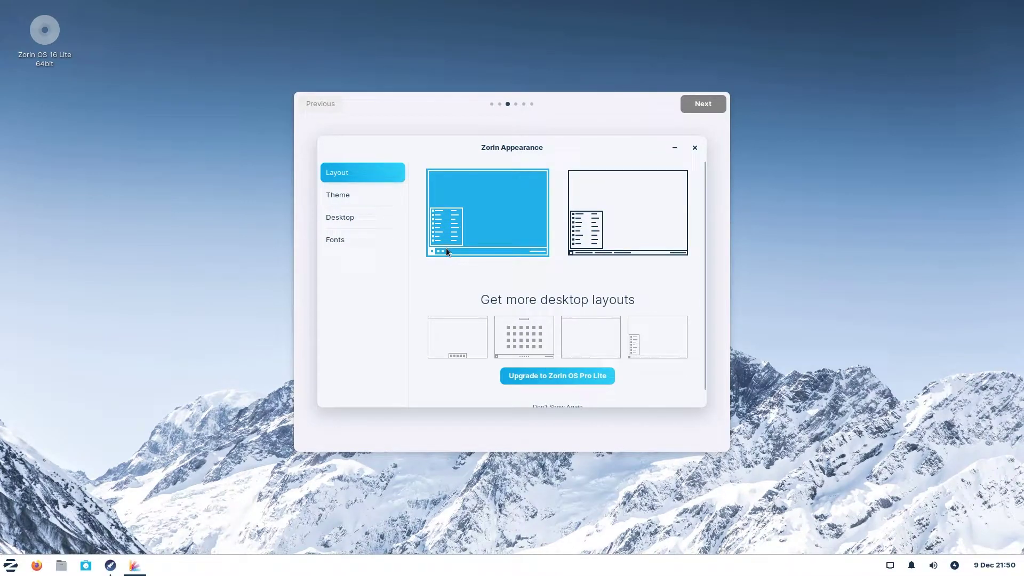
Step: Set the Theme accent colour to orange and preview it on the home folder's icons
{"action": "left_click", "coordinate": [333, 200]}
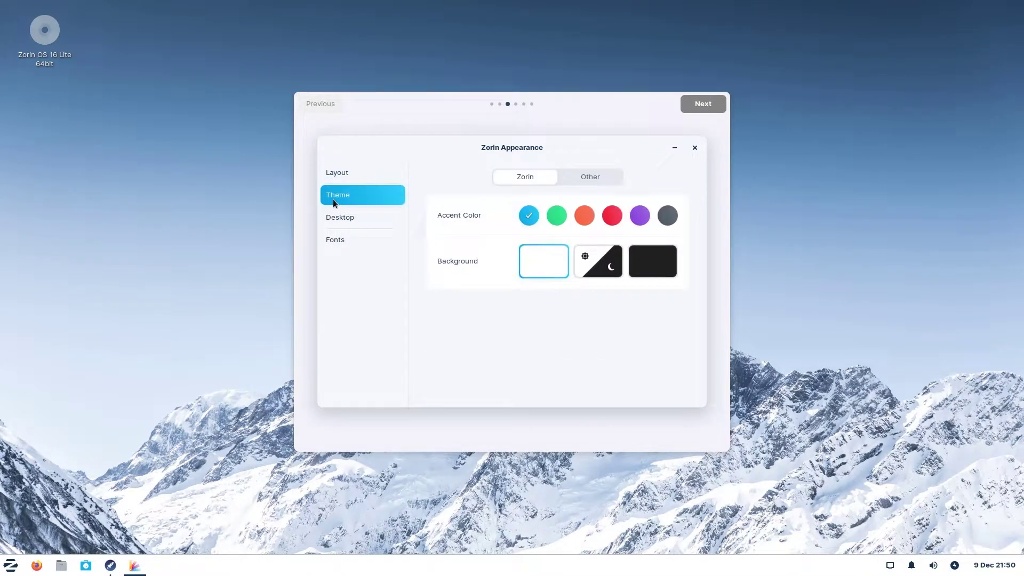
{"action": "left_click", "coordinate": [591, 216]}
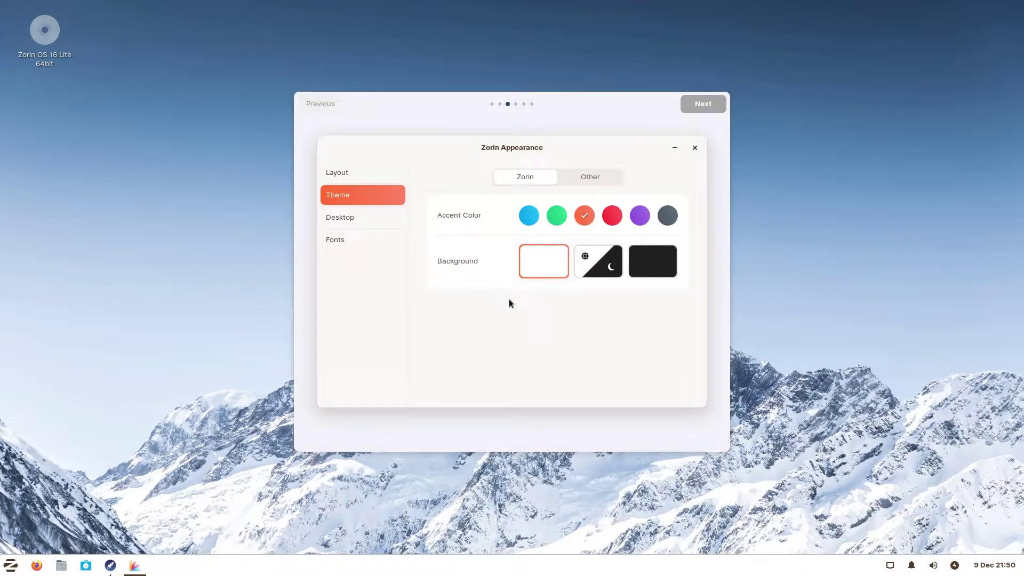
{"action": "left_click", "coordinate": [66, 568]}
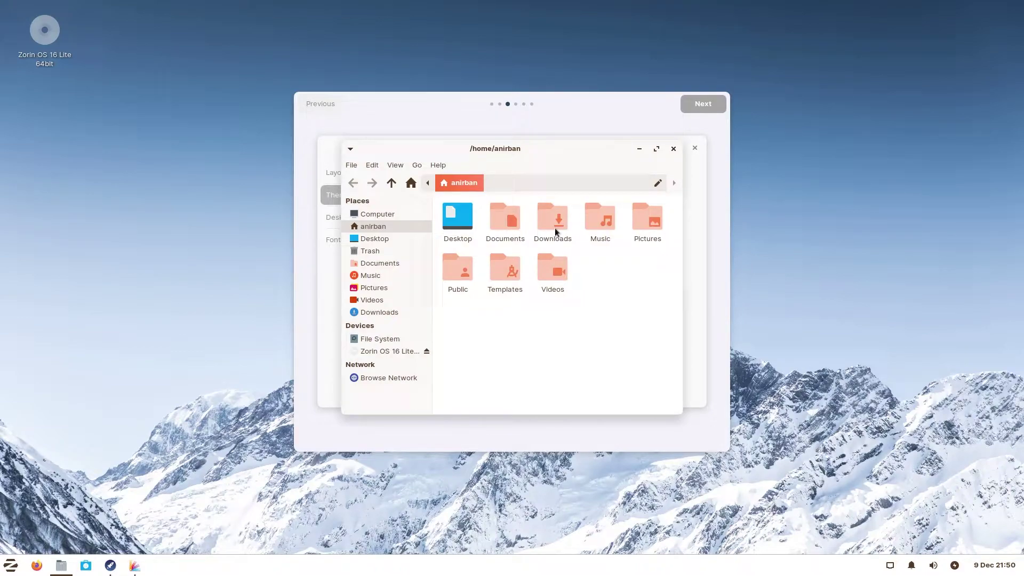
{"action": "left_click", "coordinate": [638, 149]}
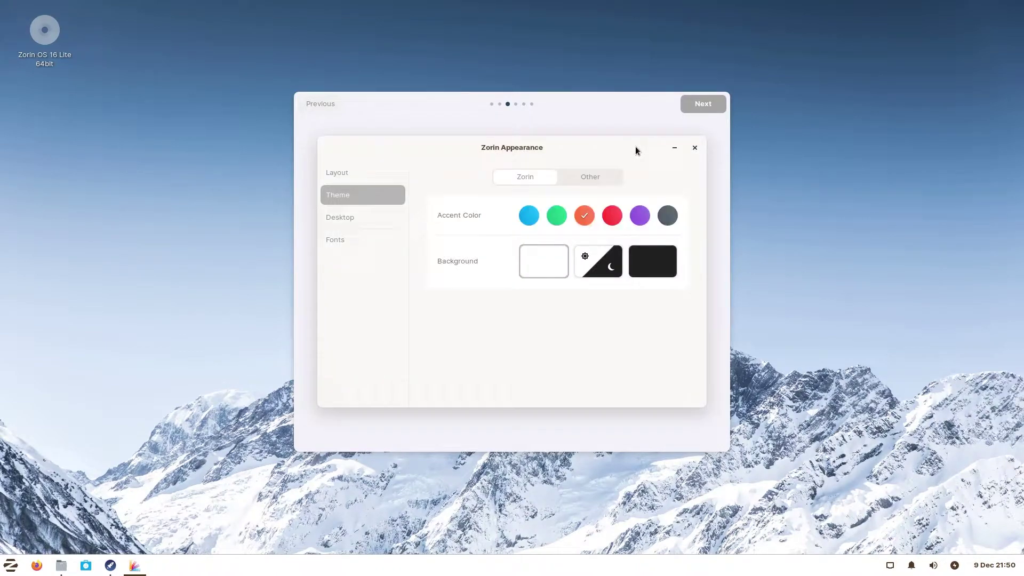
Step: Switch the accent colour to green and confirm it in the file manager
{"action": "left_click", "coordinate": [559, 220]}
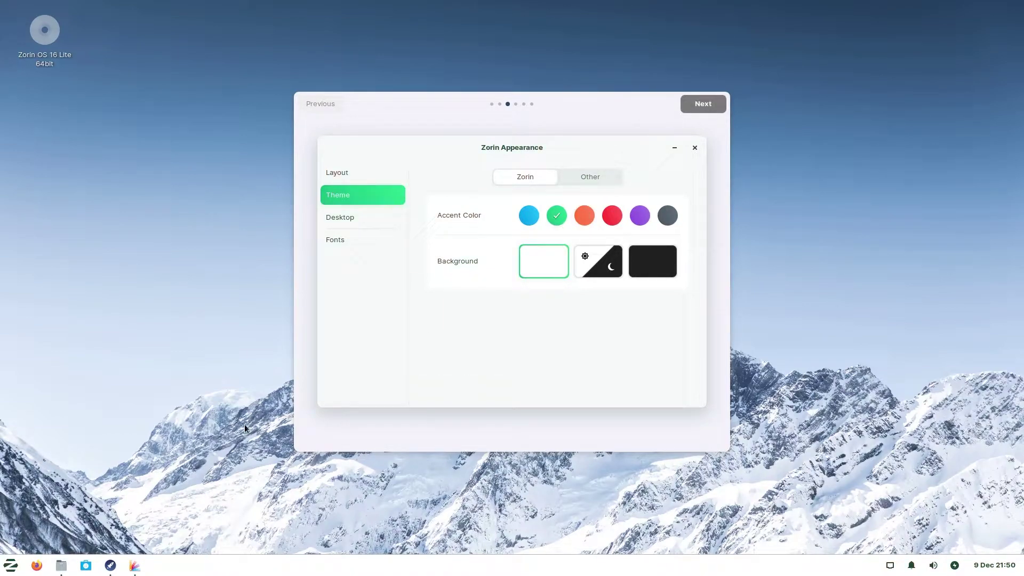
{"action": "left_click", "coordinate": [61, 566]}
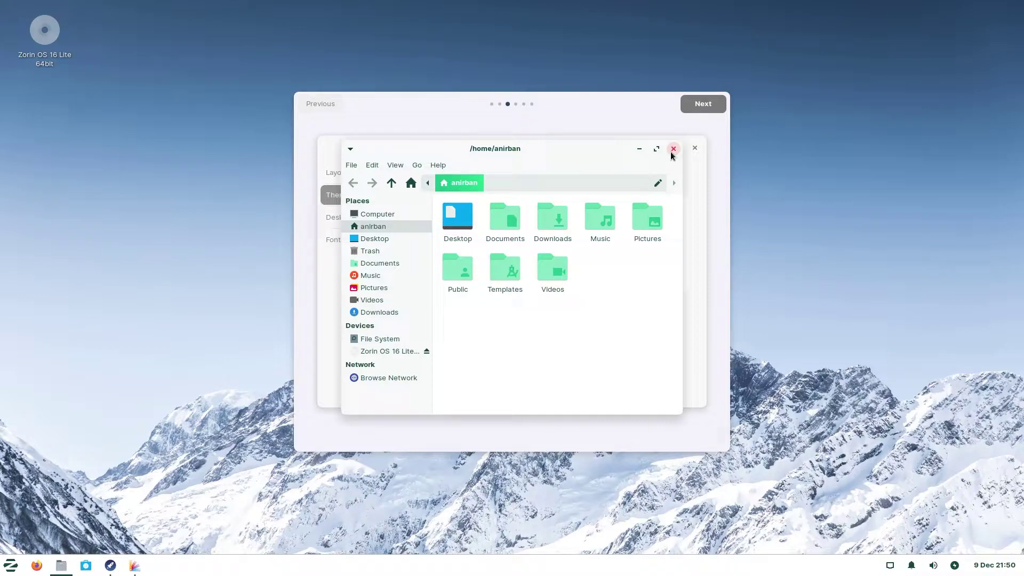
{"action": "left_click", "coordinate": [673, 149]}
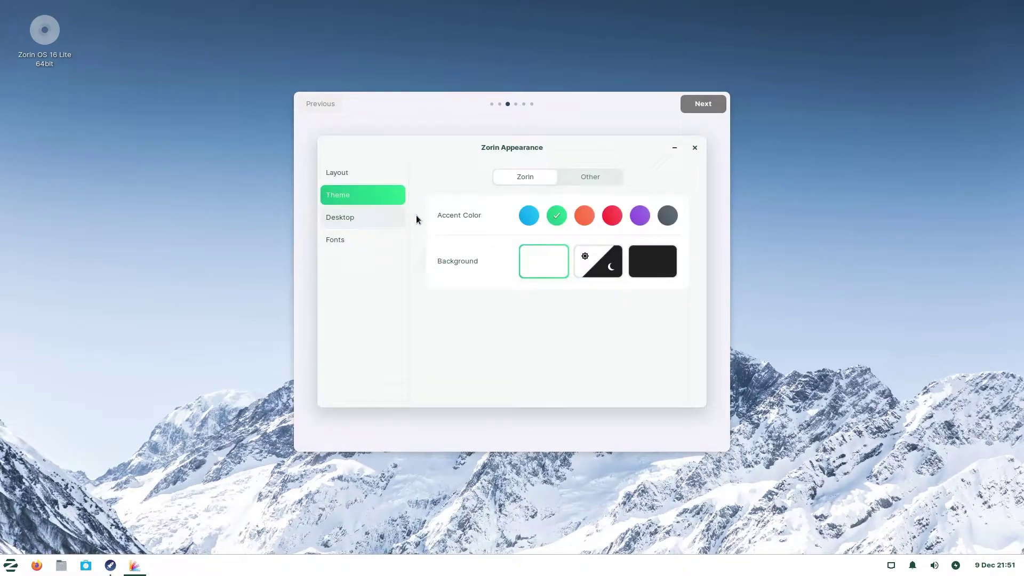
{"action": "left_click", "coordinate": [594, 182]}
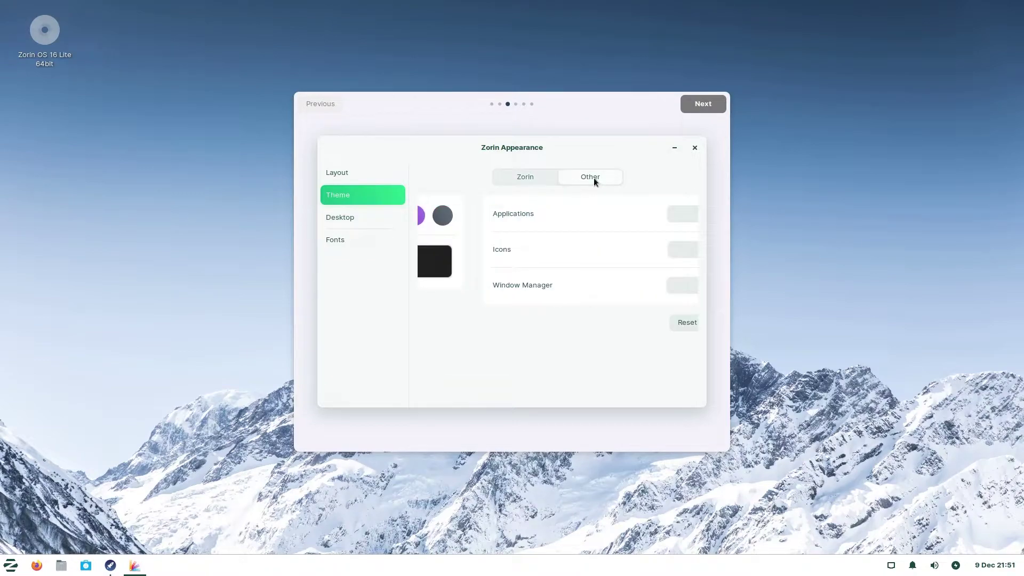
{"action": "left_click", "coordinate": [643, 214]}
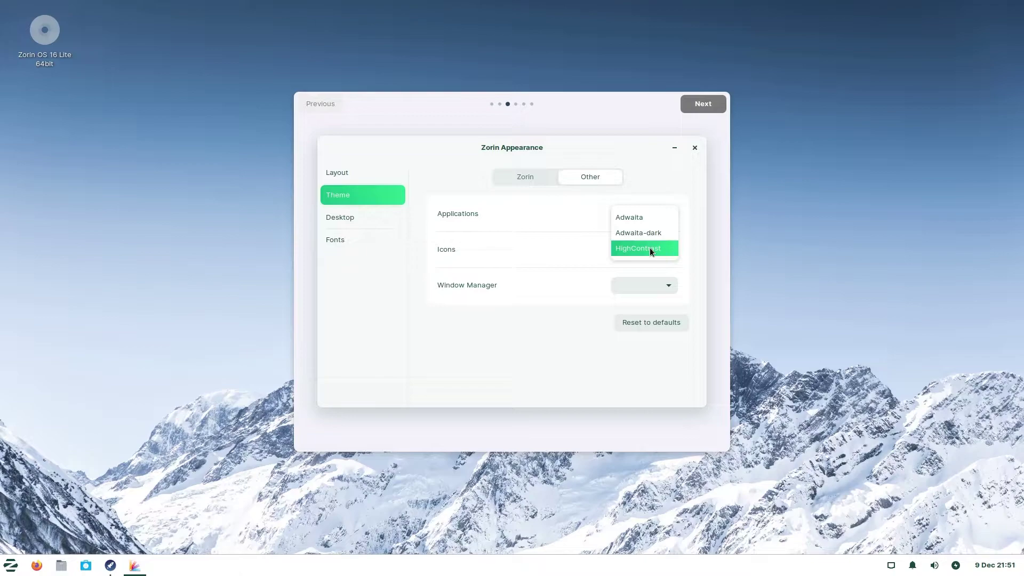
{"action": "left_click", "coordinate": [560, 345]}
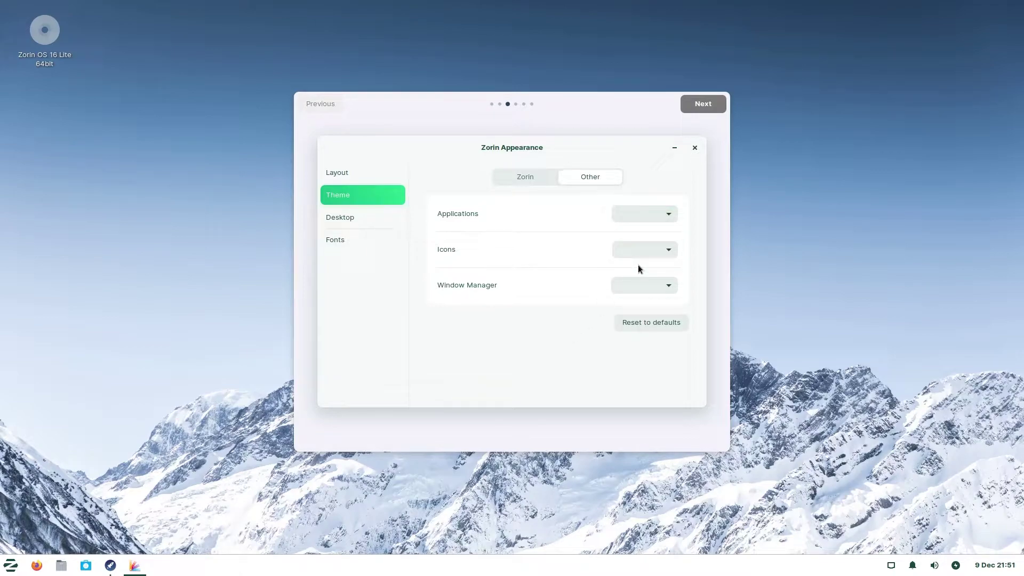
{"action": "left_click", "coordinate": [635, 253]}
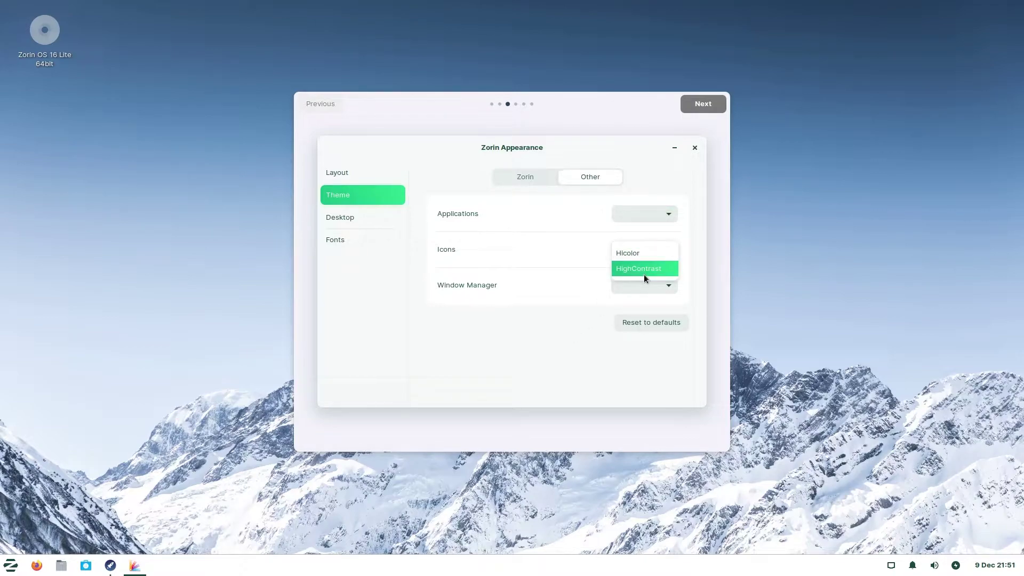
{"action": "left_click", "coordinate": [539, 373]}
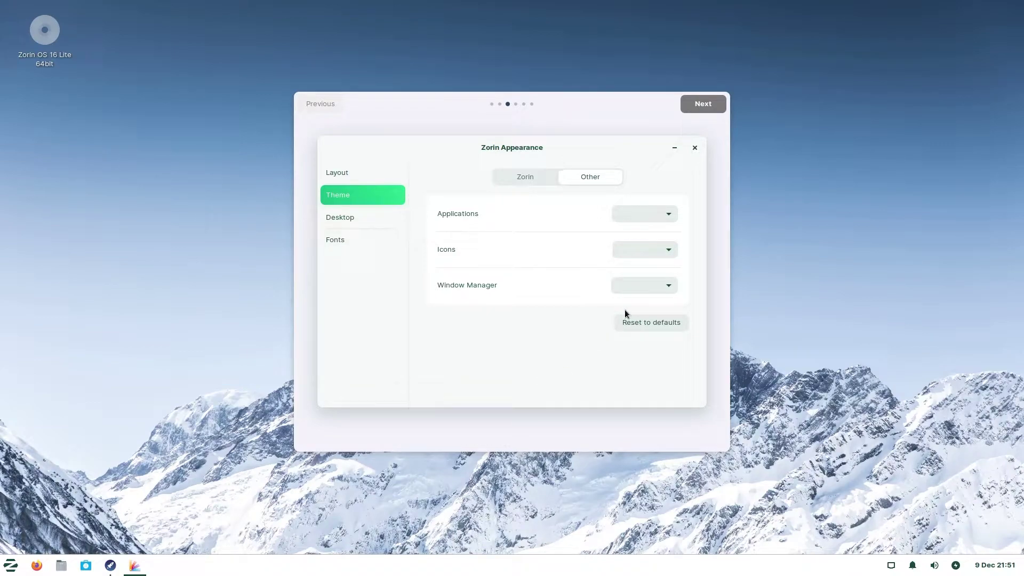
{"action": "left_click", "coordinate": [639, 290]}
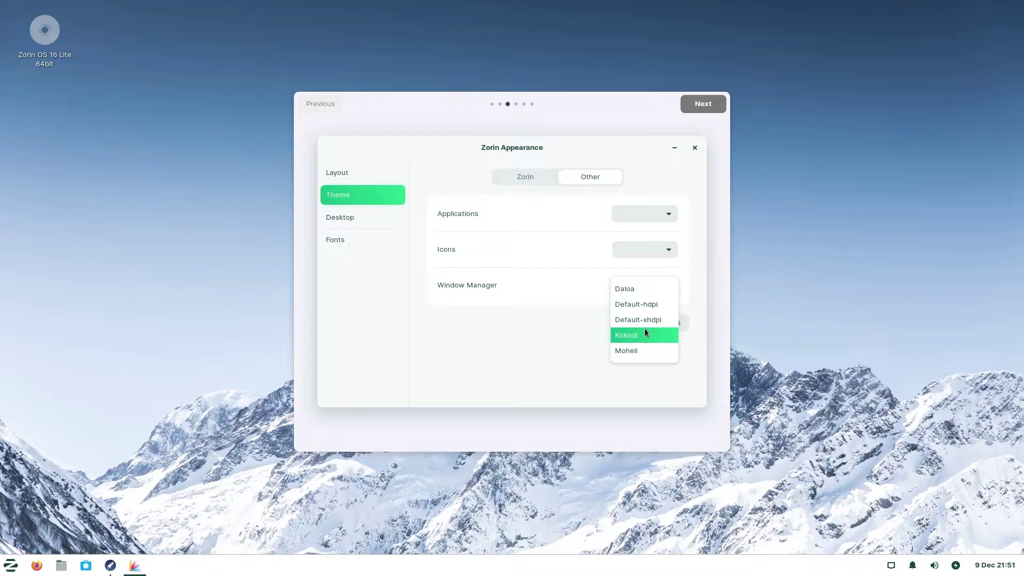
{"action": "left_click", "coordinate": [586, 375]}
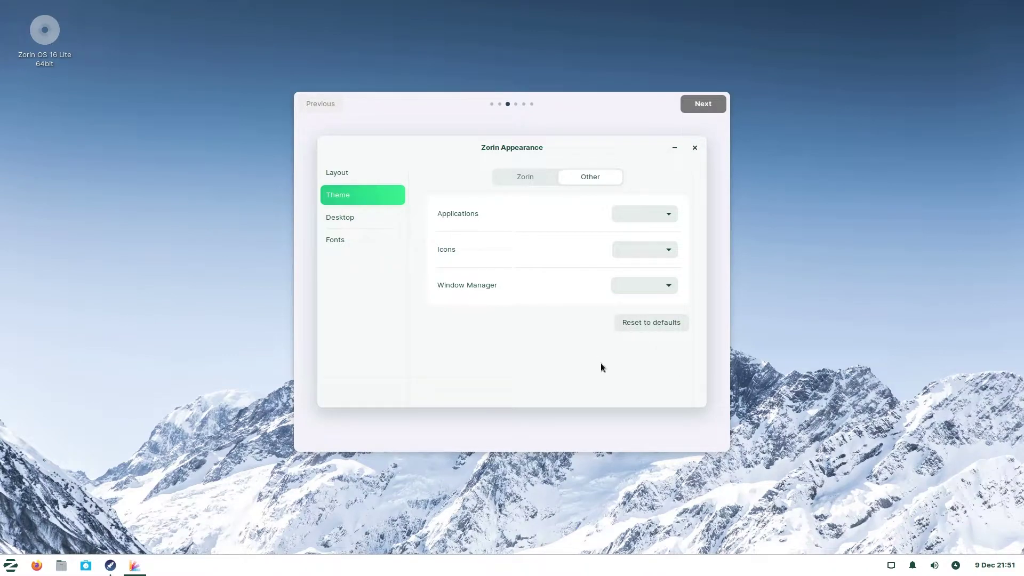
{"action": "left_click", "coordinate": [521, 177]}
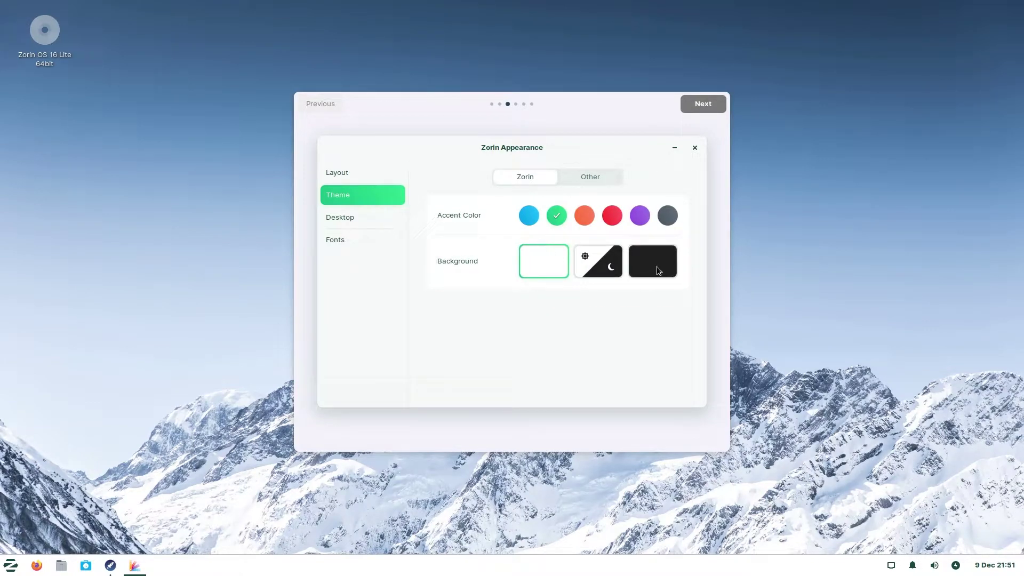
{"action": "left_click", "coordinate": [666, 264]}
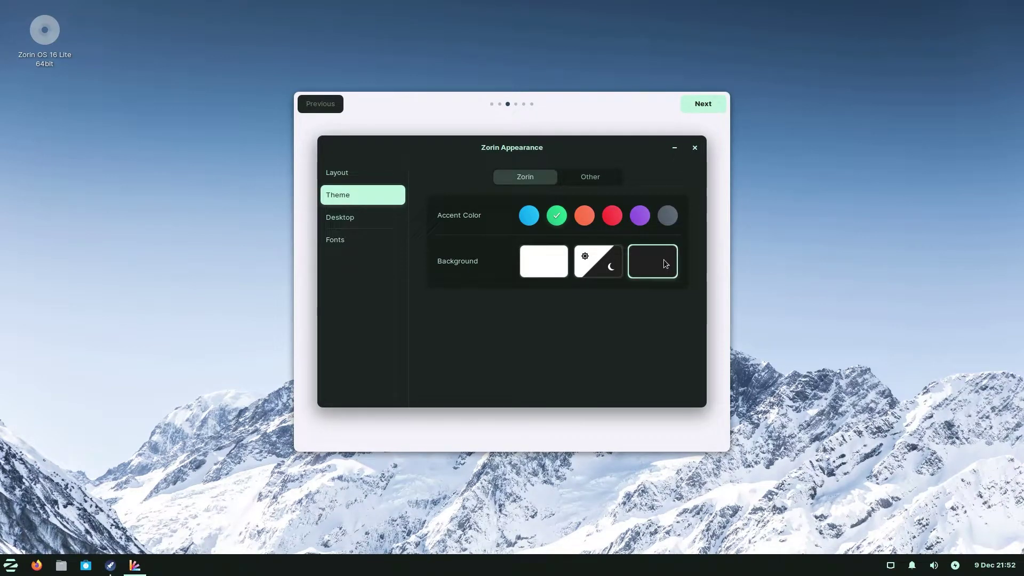
{"action": "left_click", "coordinate": [538, 263]}
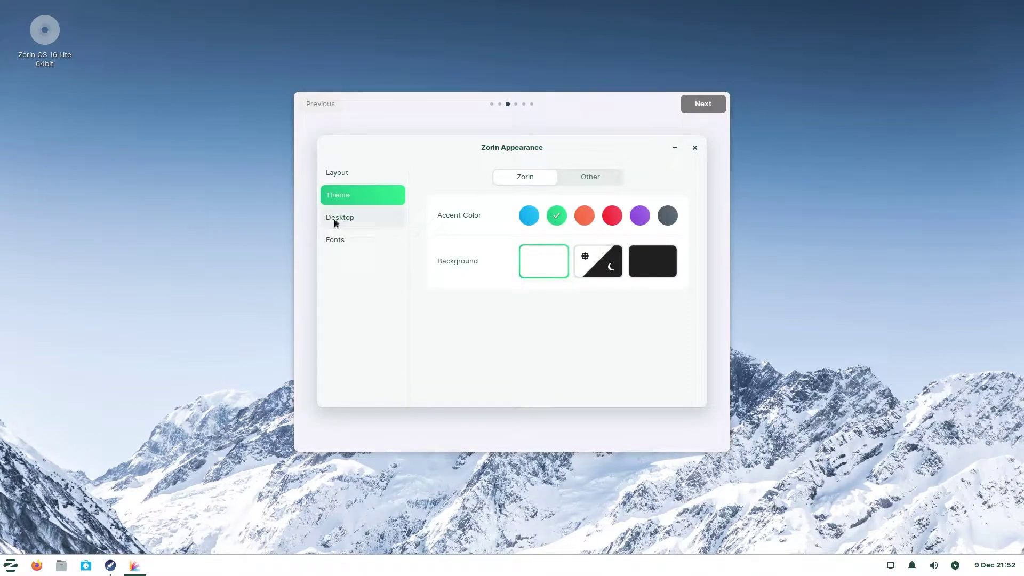
Step: In Desktop settings, keep Home and Trash shown and untick Mounted Volumes
{"action": "left_click", "coordinate": [333, 220]}
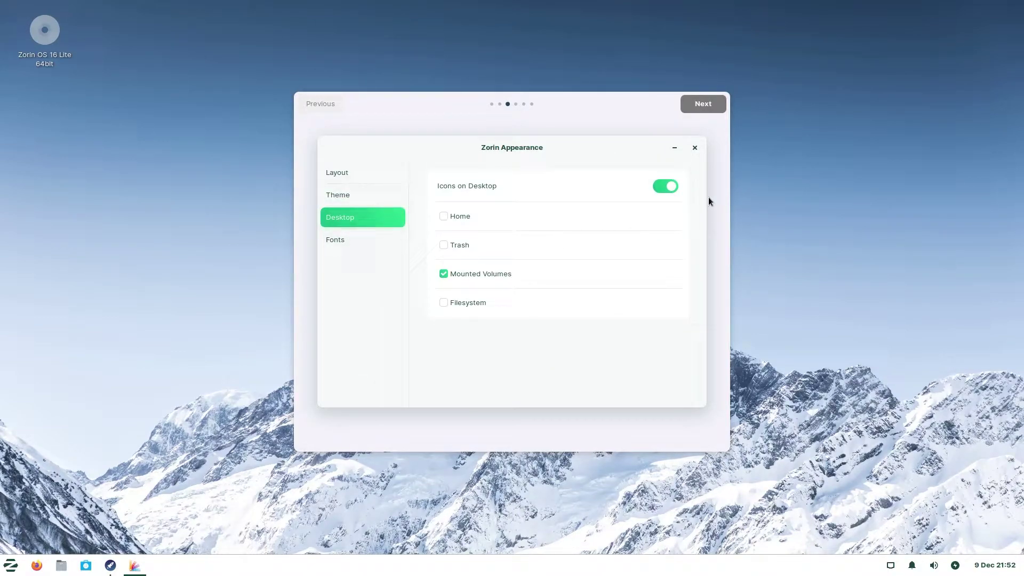
{"action": "left_click", "coordinate": [670, 189]}
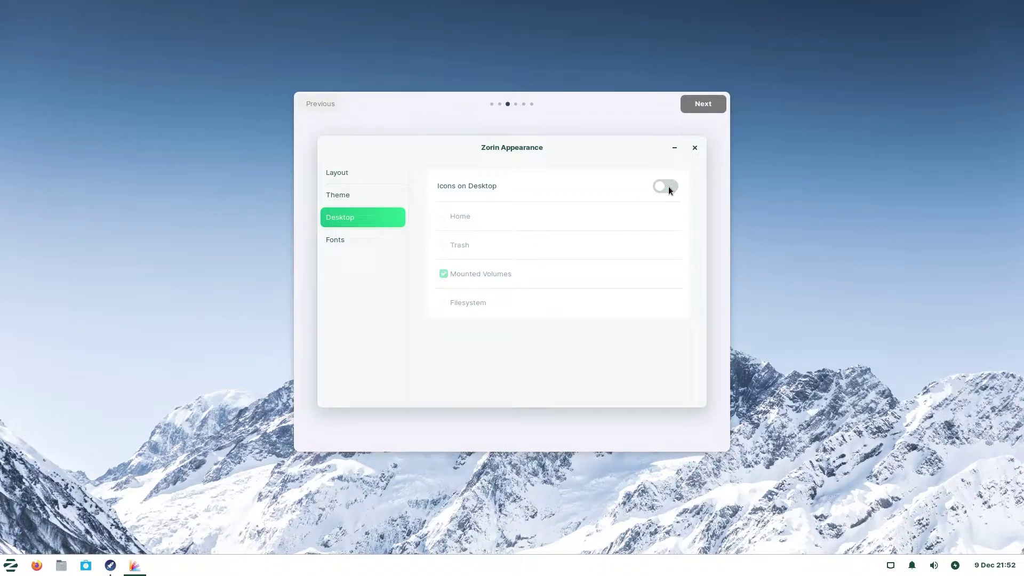
{"action": "left_click", "coordinate": [670, 190]}
{"action": "left_click", "coordinate": [445, 219]}
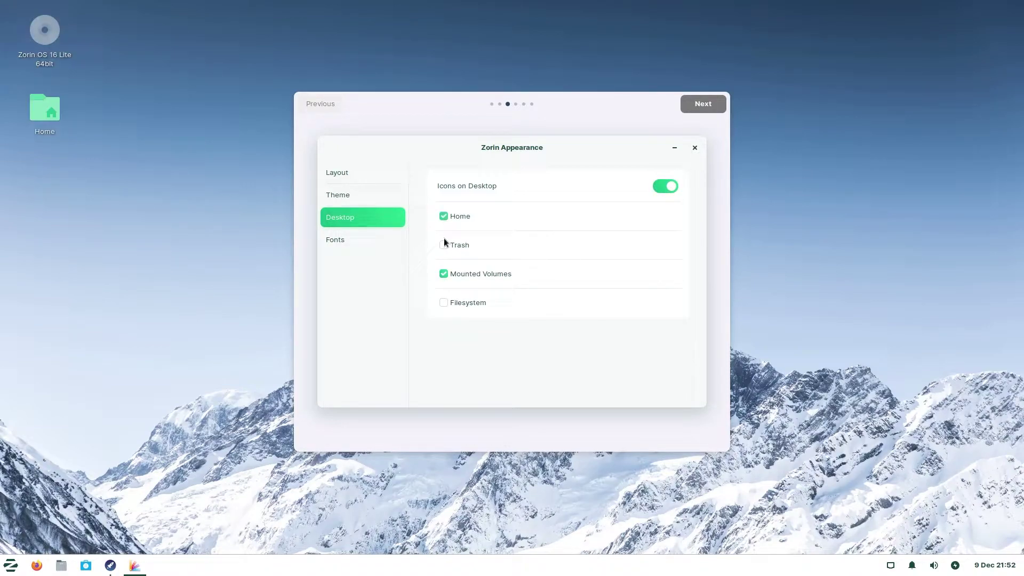
{"action": "left_click", "coordinate": [443, 246]}
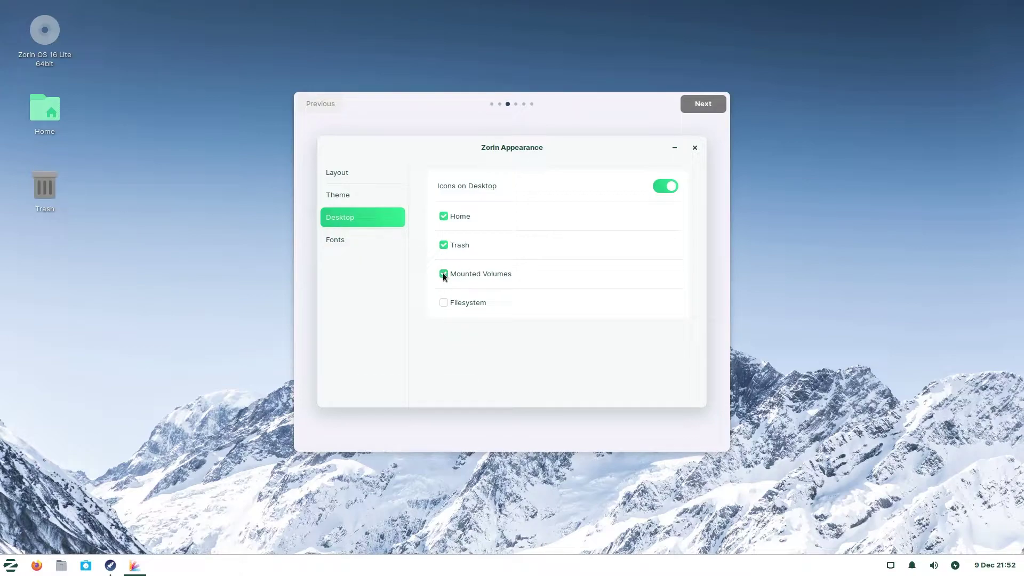
{"action": "left_click", "coordinate": [443, 274]}
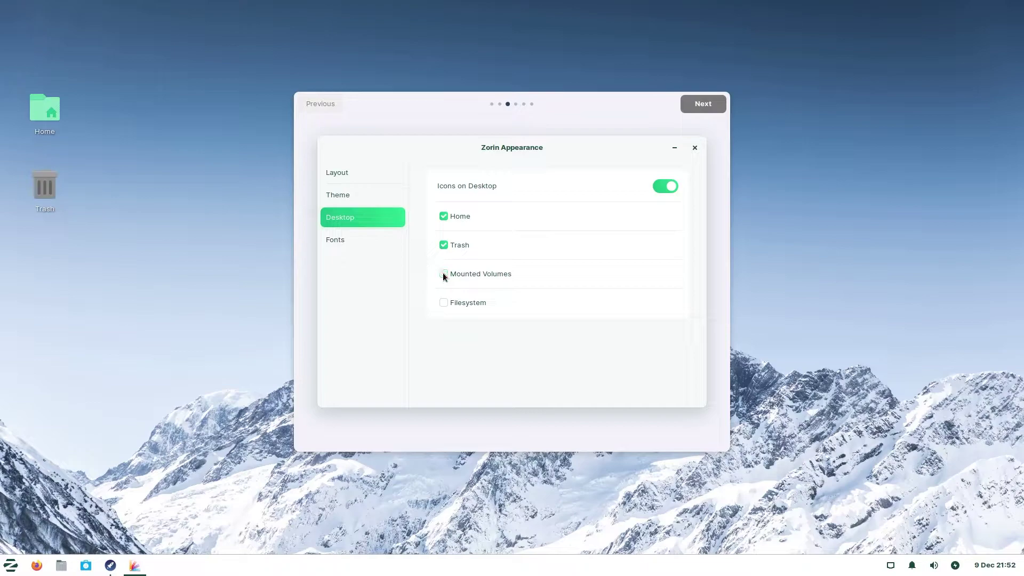
Step: Refresh the desktop icons, then drag Home and Trash to the top-left corner
{"action": "left_click", "coordinate": [668, 187]}
{"action": "left_click", "coordinate": [667, 187]}
{"action": "left_click_drag", "start_coordinate": [55, 107], "coordinate": [38, 30]}
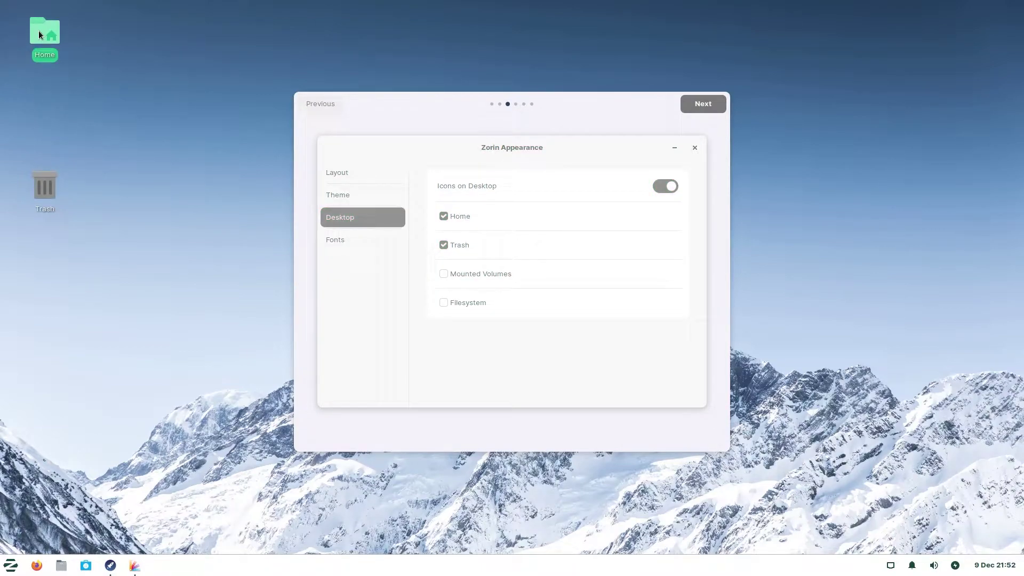
{"action": "left_click_drag", "start_coordinate": [45, 184], "coordinate": [35, 88]}
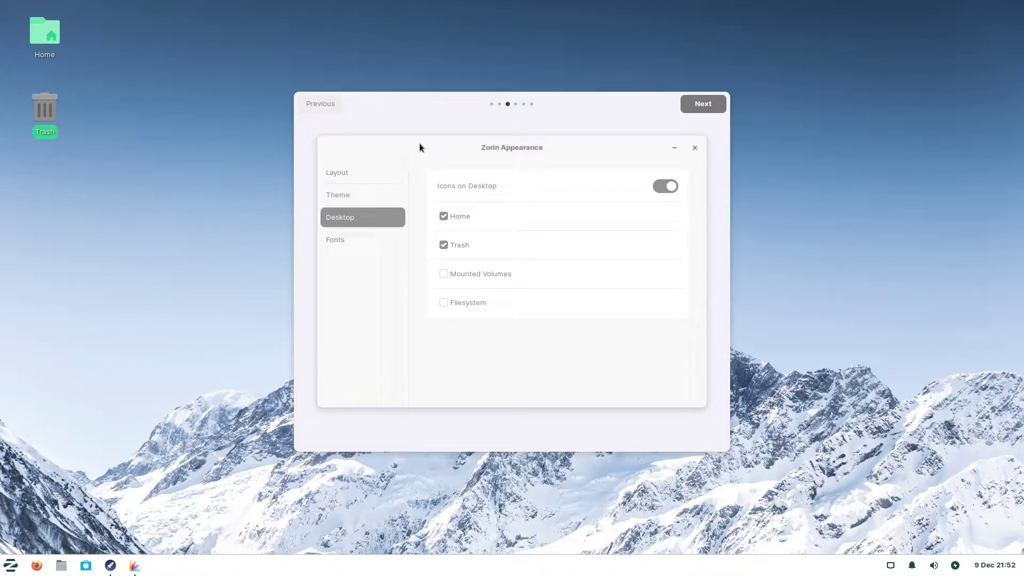
Step: View the Fonts settings, close Zorin Appearance, and move past the tour's virtual-machine notice
{"action": "left_click", "coordinate": [339, 240]}
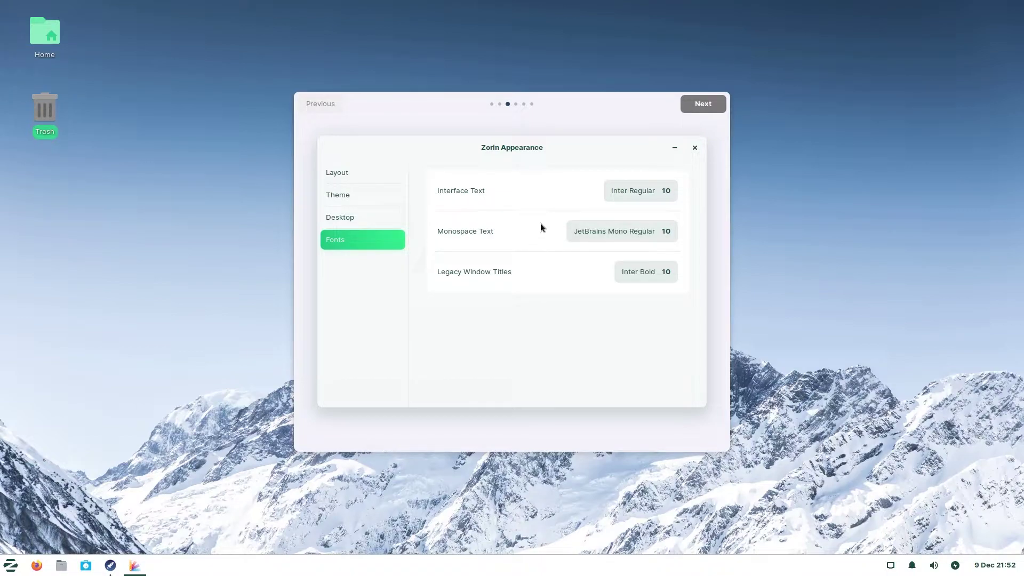
{"action": "left_click", "coordinate": [694, 152]}
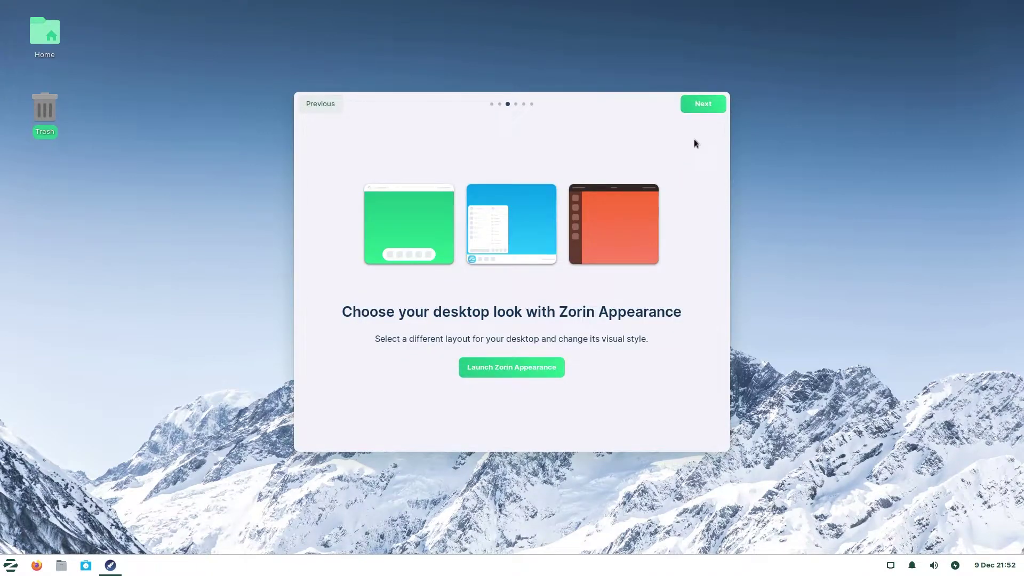
{"action": "left_click", "coordinate": [702, 105]}
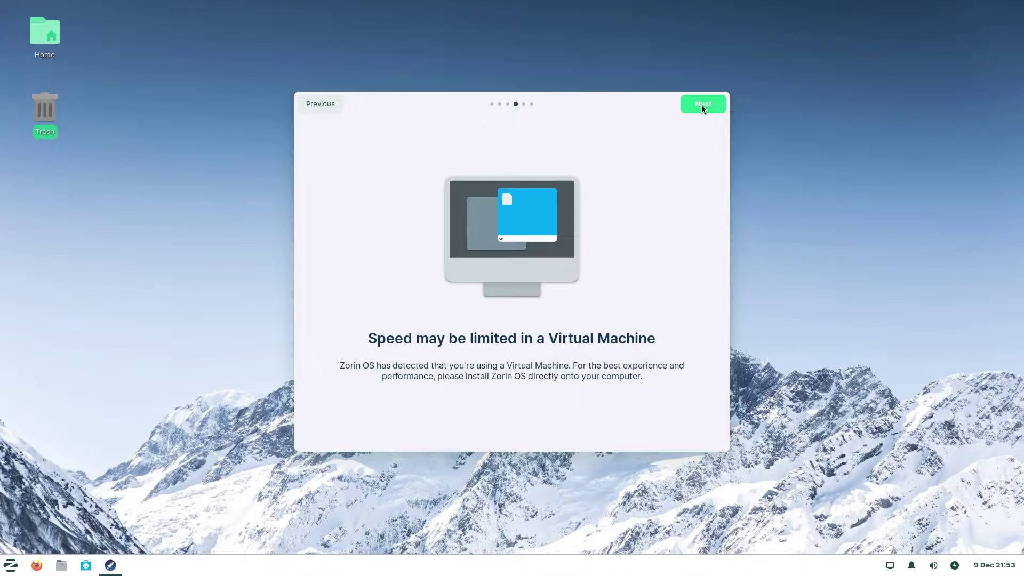
{"action": "left_click", "coordinate": [701, 104]}
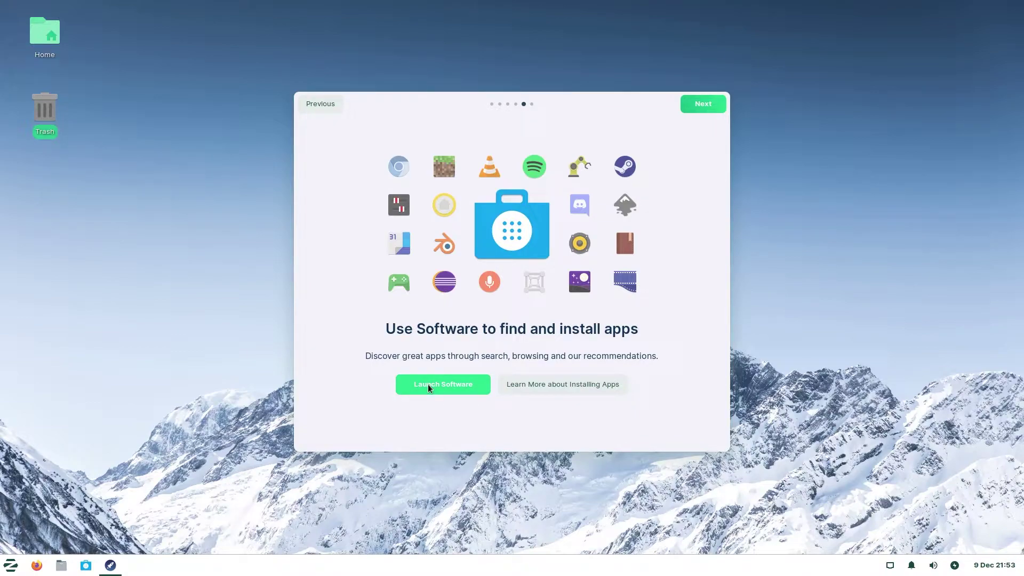
Step: Launch Software from the tour, accept its welcome prompt, and let the catalog download
{"action": "left_click", "coordinate": [427, 384]}
{"action": "left_click", "coordinate": [338, 421]}
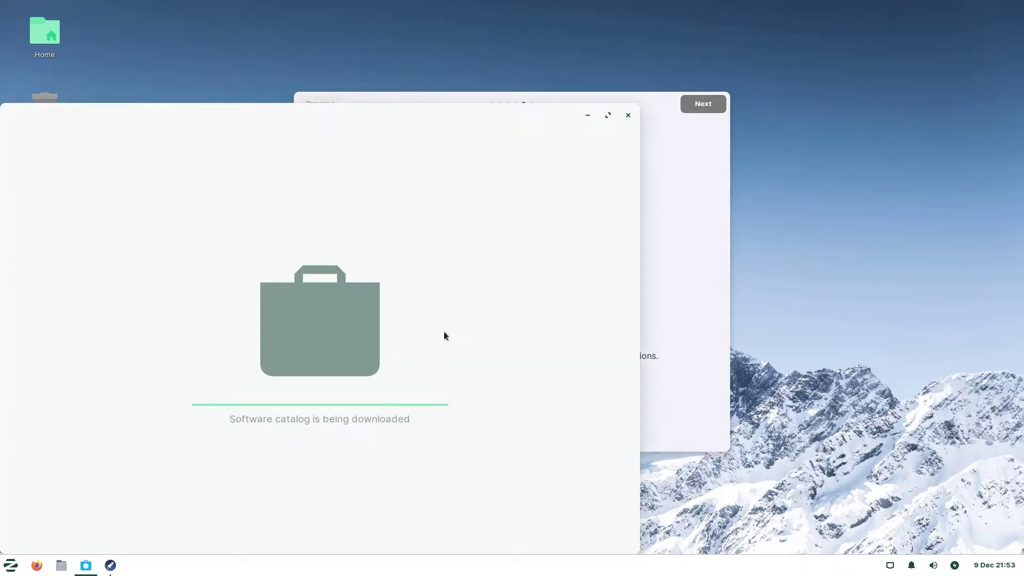
{"action": "left_click_drag", "start_coordinate": [511, 116], "coordinate": [613, 36]}
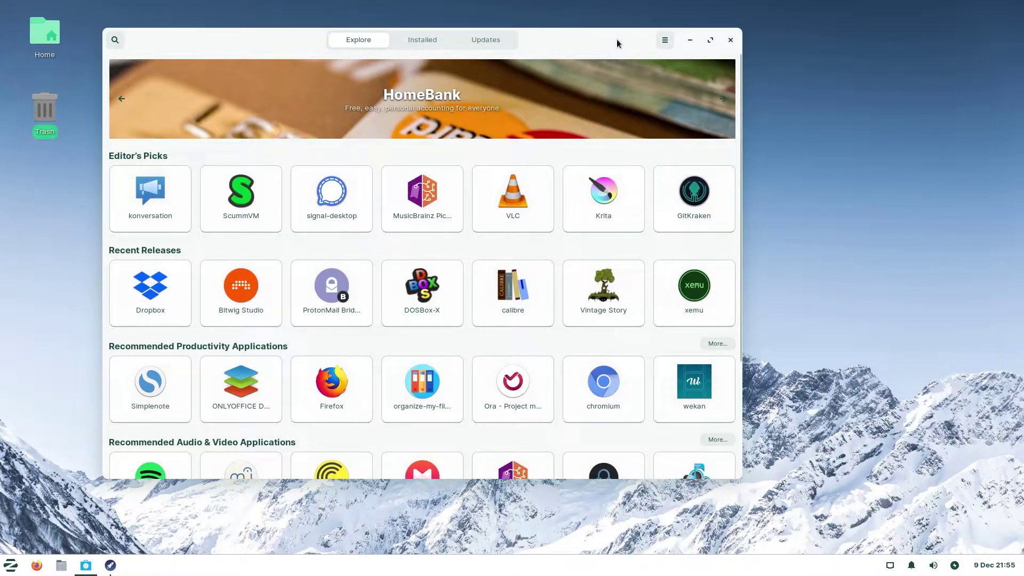
Step: Maximize the Software window and scroll through the Explore page's featured apps
{"action": "left_click_drag", "start_coordinate": [617, 40], "coordinate": [697, 2]}
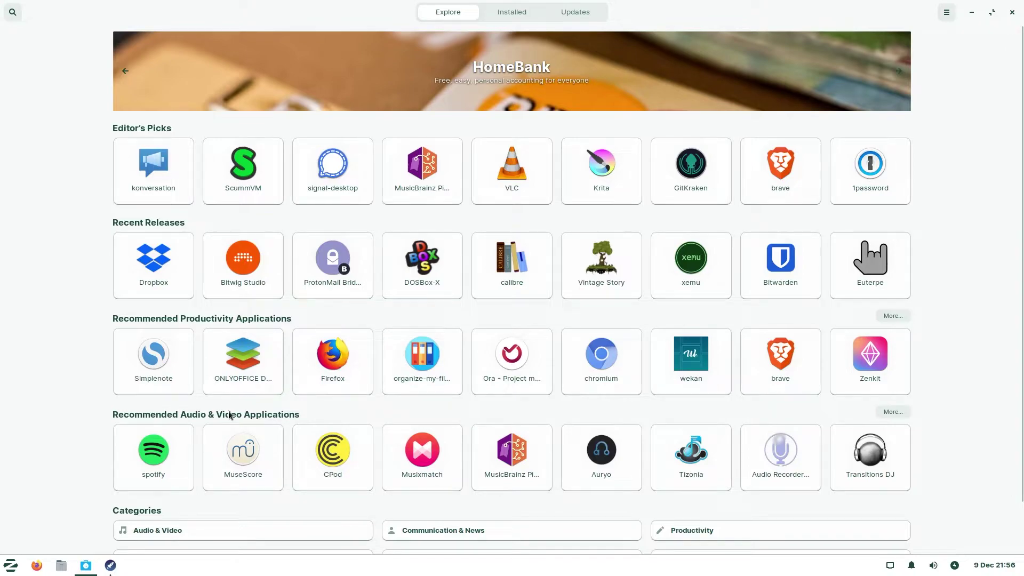
{"action": "scroll", "coordinate": [128, 453], "scroll_direction": "down", "scroll_amount": 2}
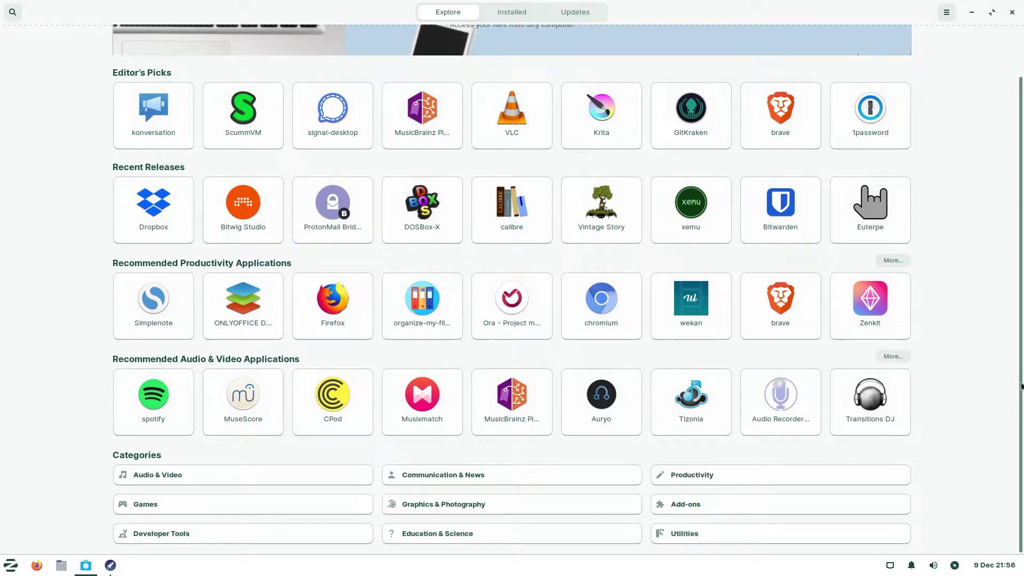
{"action": "left_click_drag", "start_coordinate": [1021, 386], "coordinate": [1022, 277]}
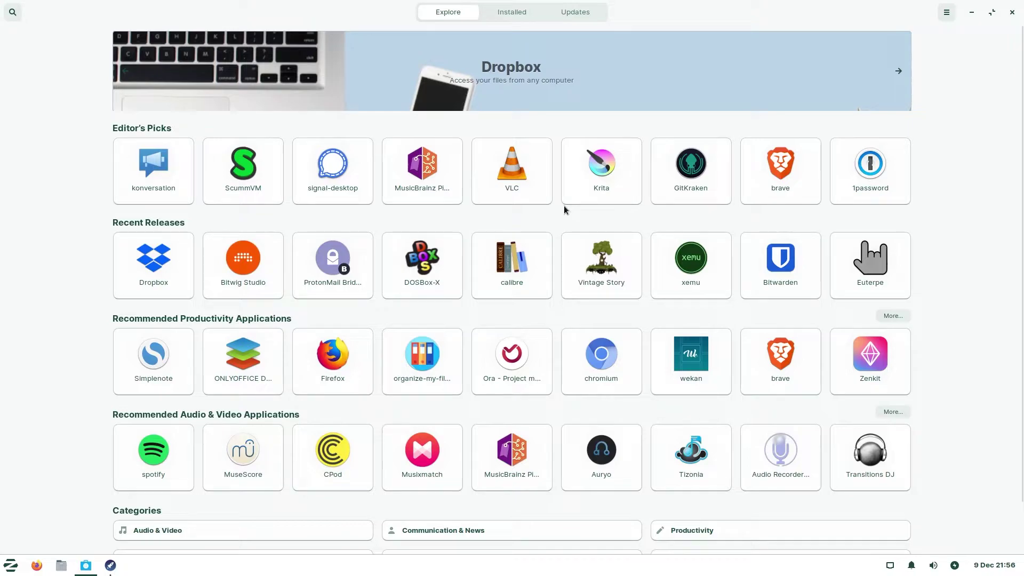
Step: Search for kdenlive, check its Flathub source details, then show the Installed apps list
{"action": "left_click", "coordinate": [13, 11]}
{"action": "type", "text": "kd"}
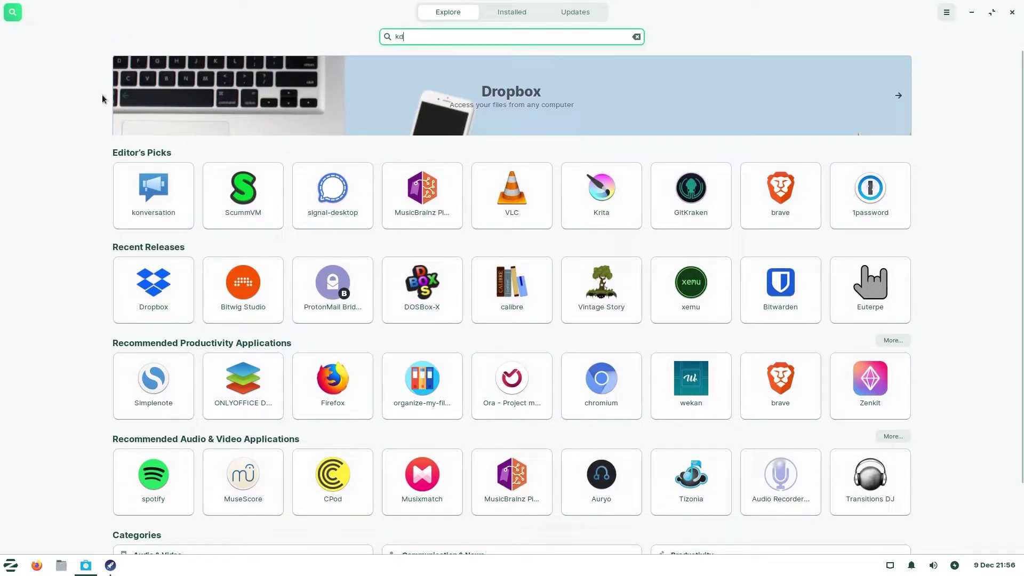
{"action": "type", "text": "enlive"}
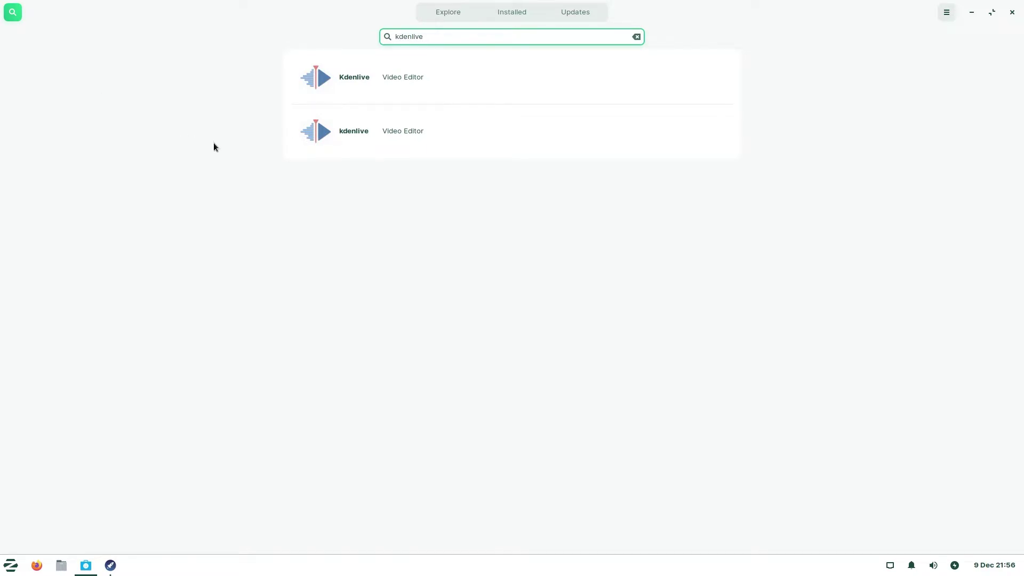
{"action": "left_click", "coordinate": [362, 86]}
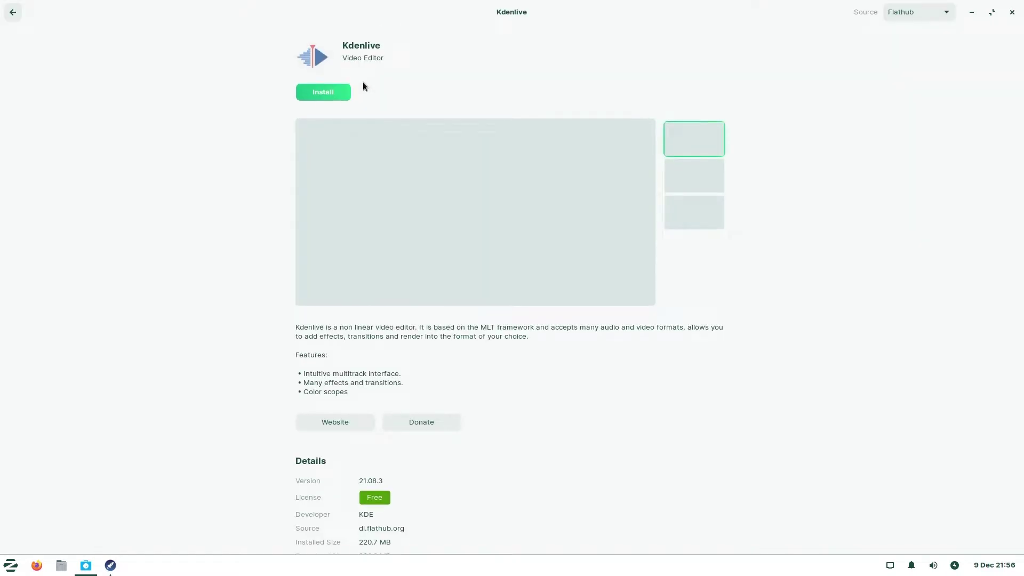
{"action": "left_click", "coordinate": [949, 16]}
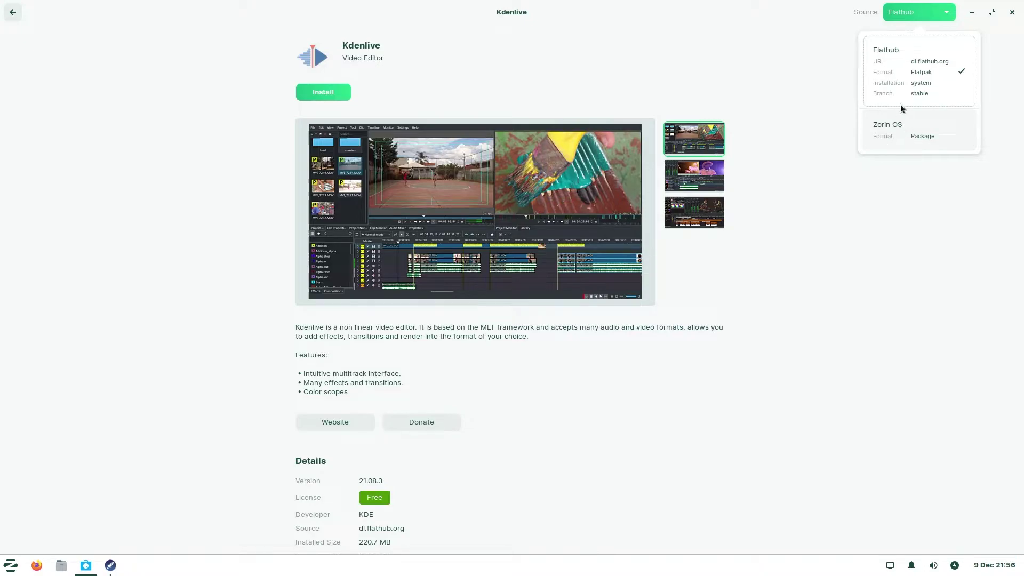
{"action": "left_click", "coordinate": [901, 73]}
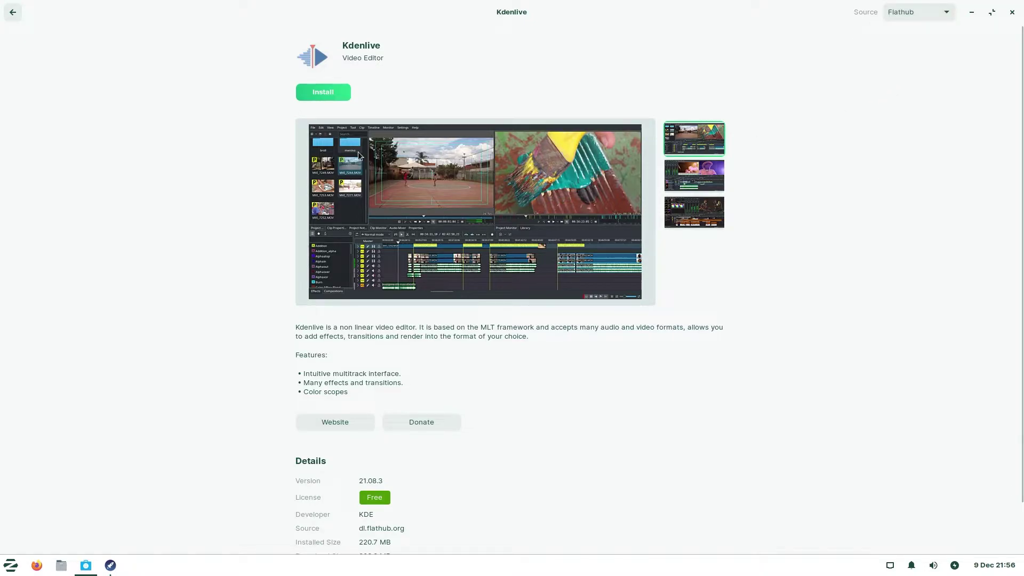
{"action": "scroll", "coordinate": [379, 310], "scroll_direction": "down", "scroll_amount": 2}
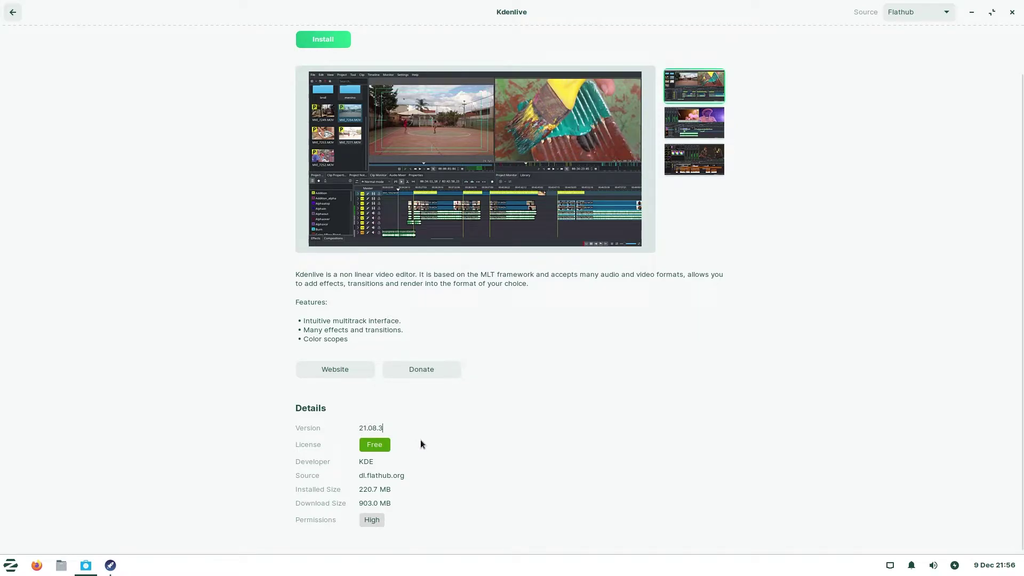
{"action": "left_click", "coordinate": [12, 13]}
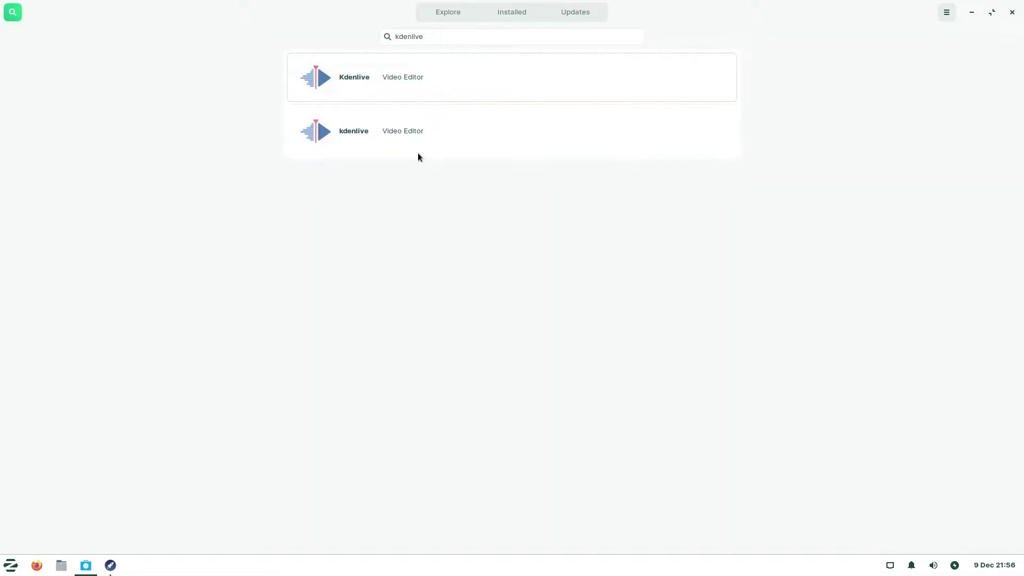
{"action": "left_click", "coordinate": [508, 14]}
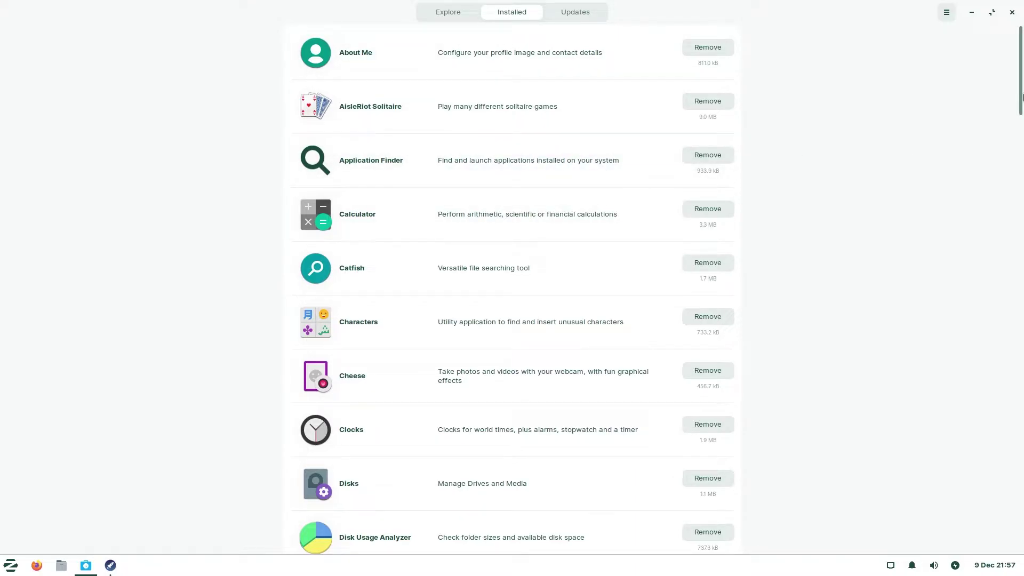
Step: Confirm no updates are pending, close Software, and finish and close the welcome tour
{"action": "left_click_drag", "start_coordinate": [1022, 98], "coordinate": [1017, 250]}
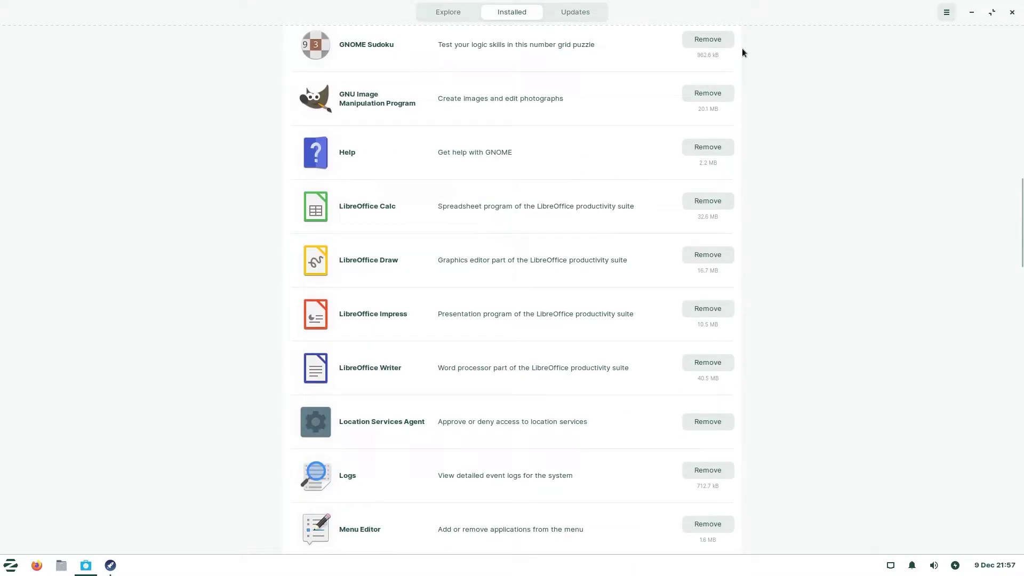
{"action": "left_click", "coordinate": [594, 17]}
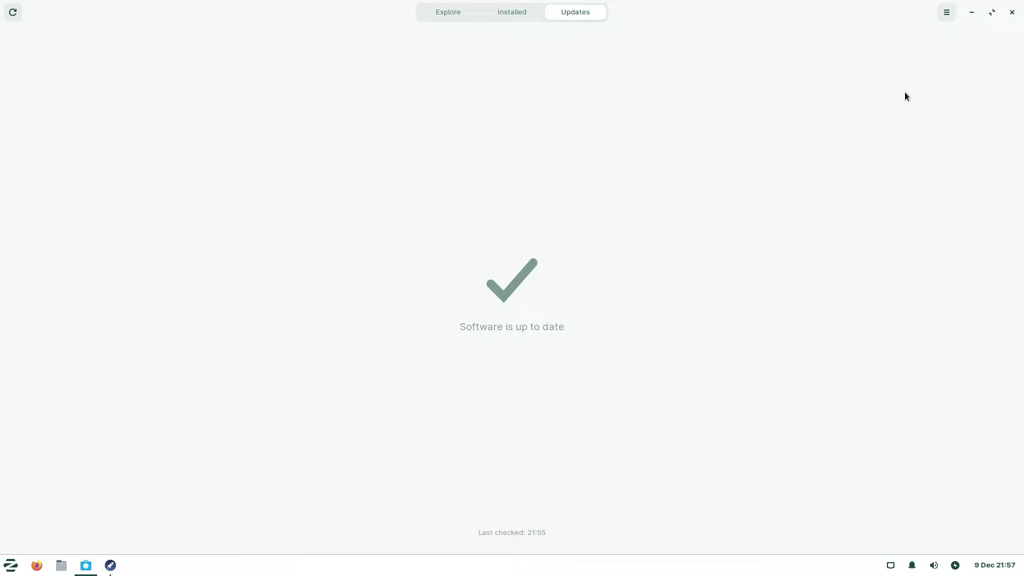
{"action": "left_click", "coordinate": [1012, 15]}
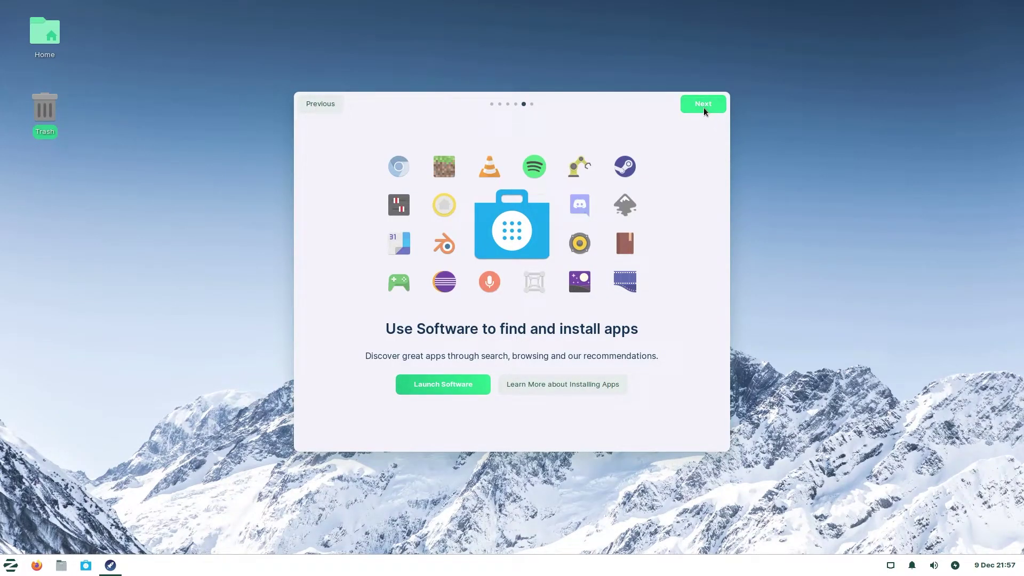
{"action": "left_click", "coordinate": [703, 108]}
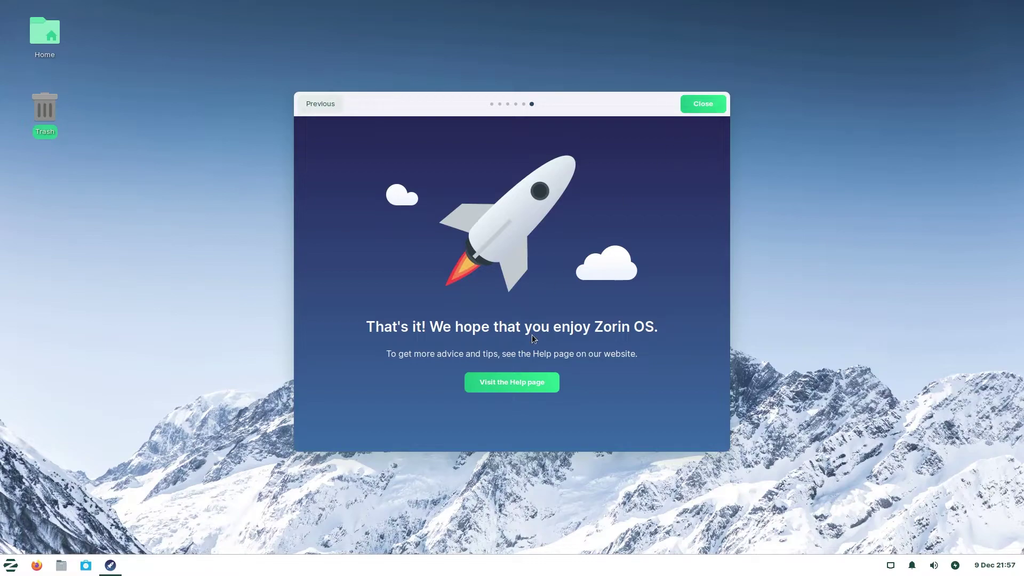
{"action": "left_click", "coordinate": [699, 106]}
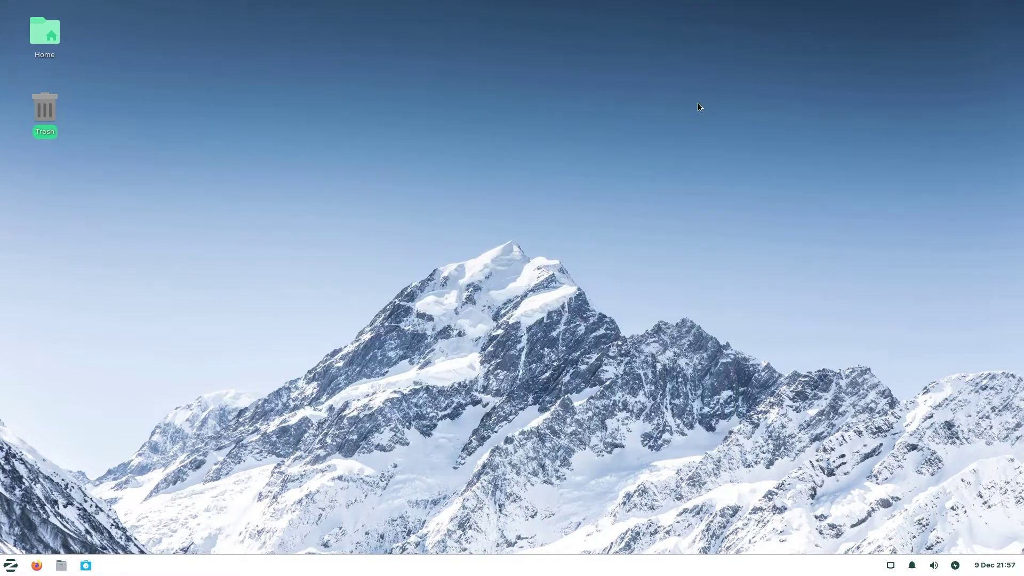
Step: Open a Terminal window from the application menu search
{"action": "key", "text": "super"}
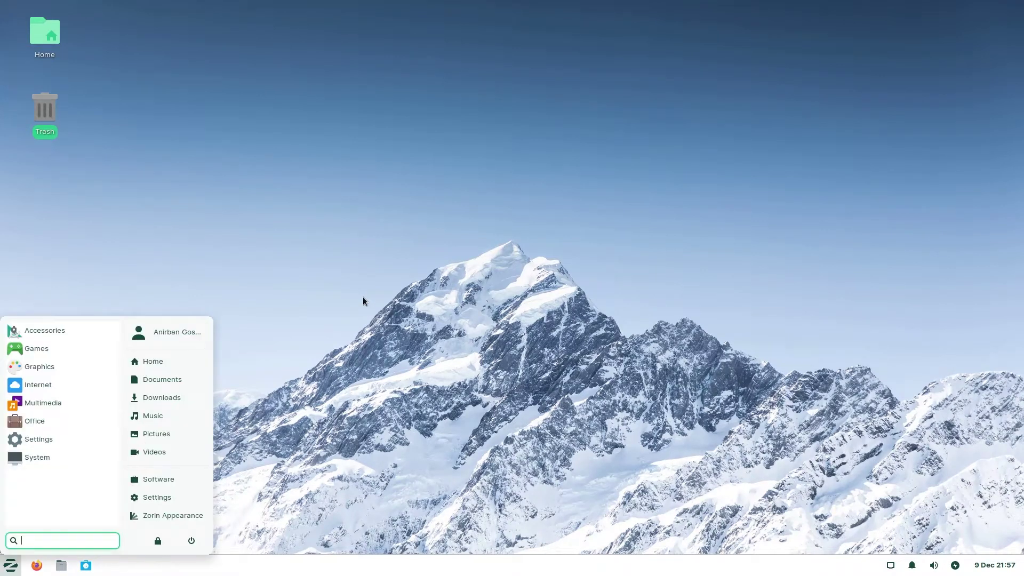
{"action": "type", "text": "terminal"}
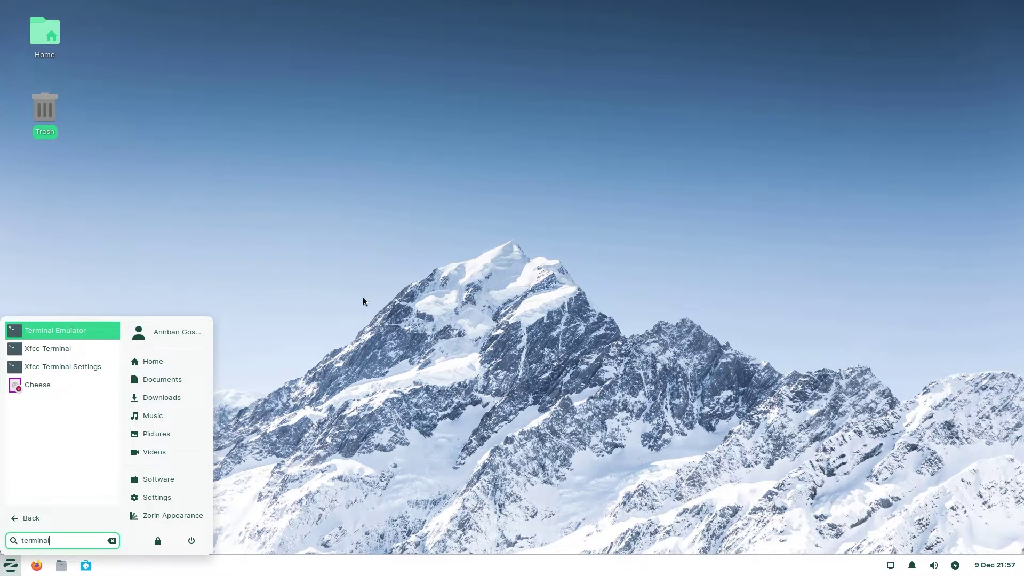
{"action": "key", "text": "Return"}
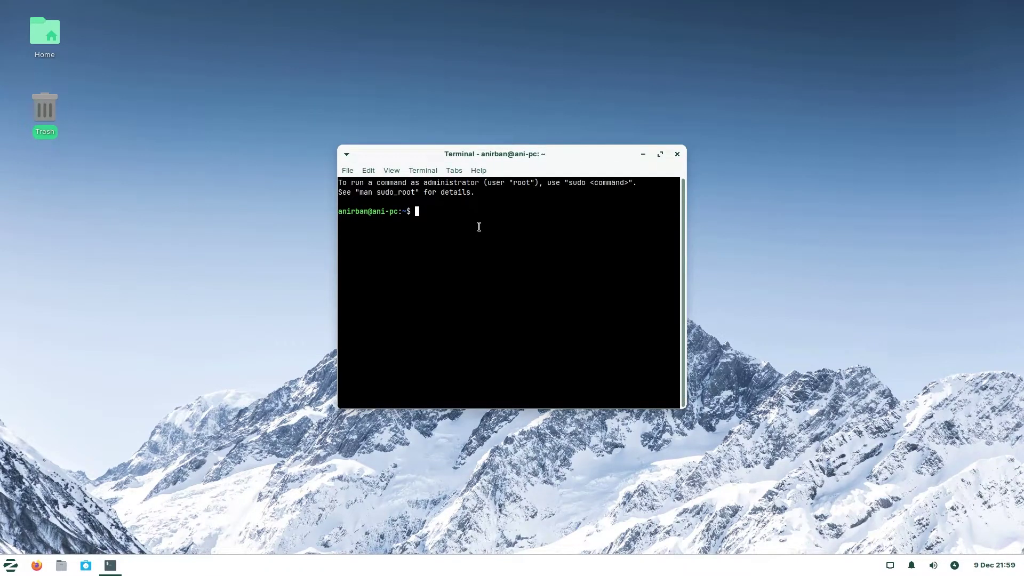
Step: Run sudo apt install htop neofetch, enter the account password, and confirm with Y
{"action": "type", "text": "sudo apt install htop neofetch"}
{"action": "key", "text": "Return"}
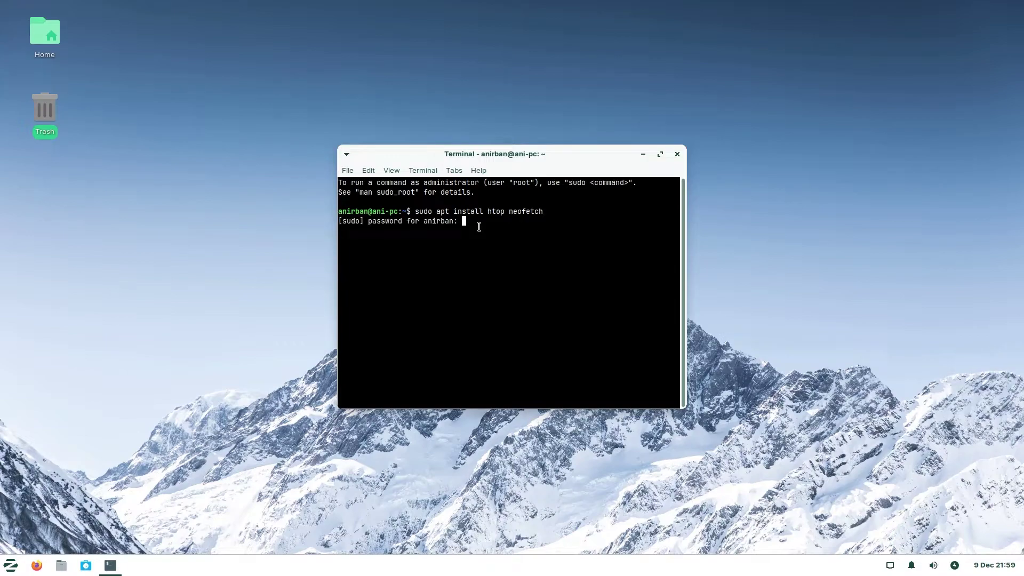
{"action": "type", "text": "****"}
{"action": "key", "text": "Return"}
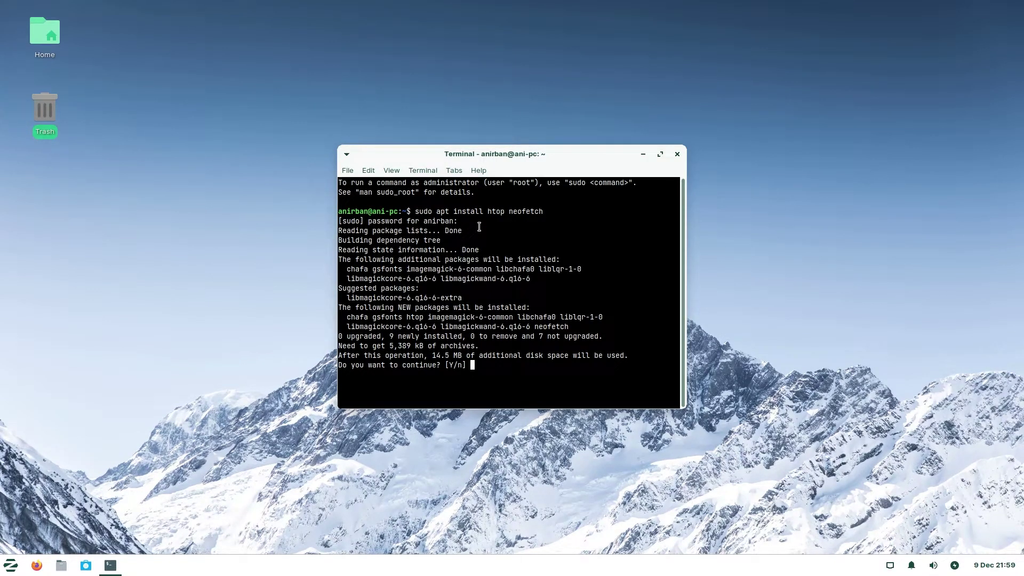
{"action": "type", "text": "Y"}
{"action": "key", "text": "Return"}
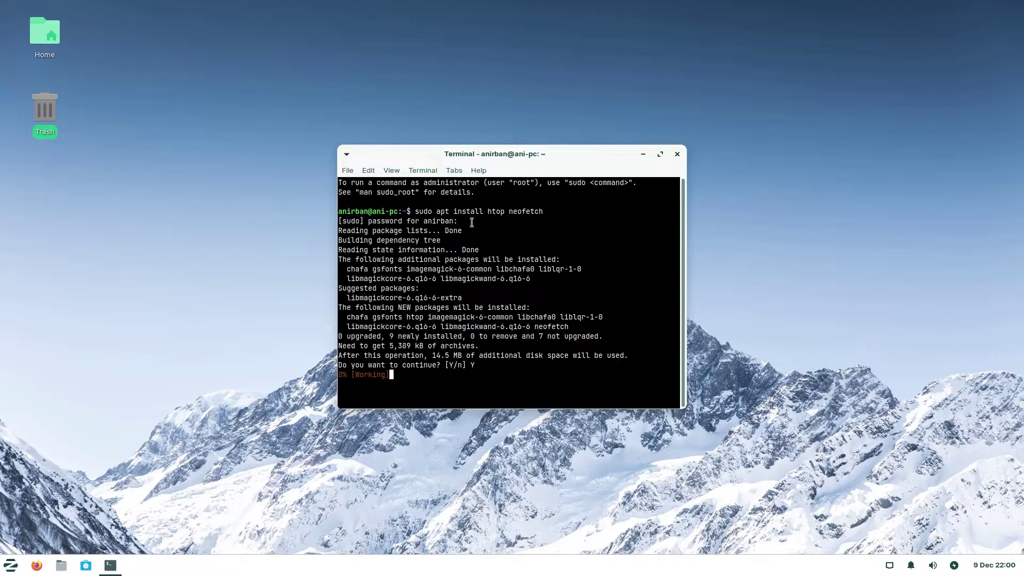
{"action": "left_click", "coordinate": [643, 154]}
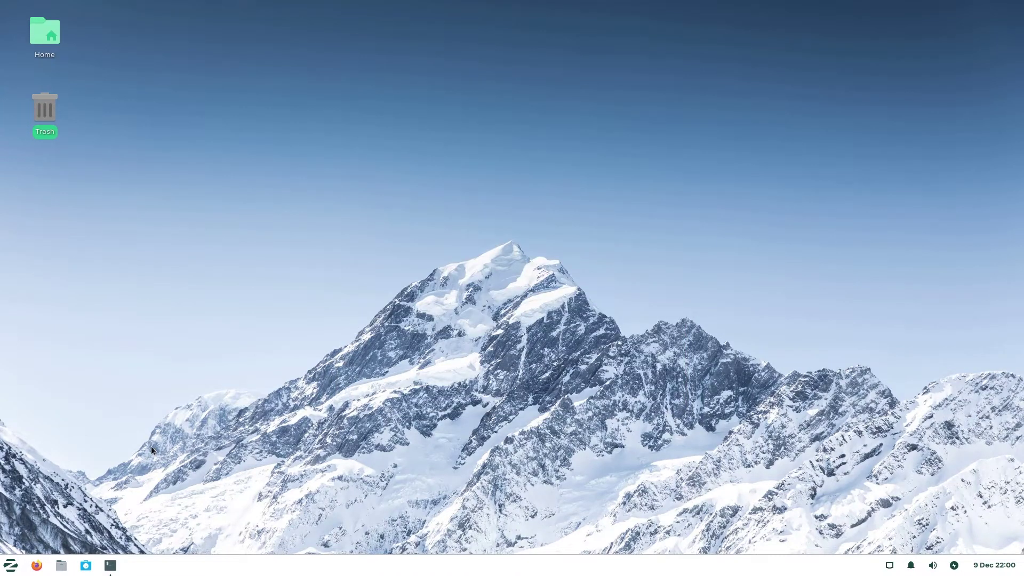
{"action": "left_click", "coordinate": [11, 565]}
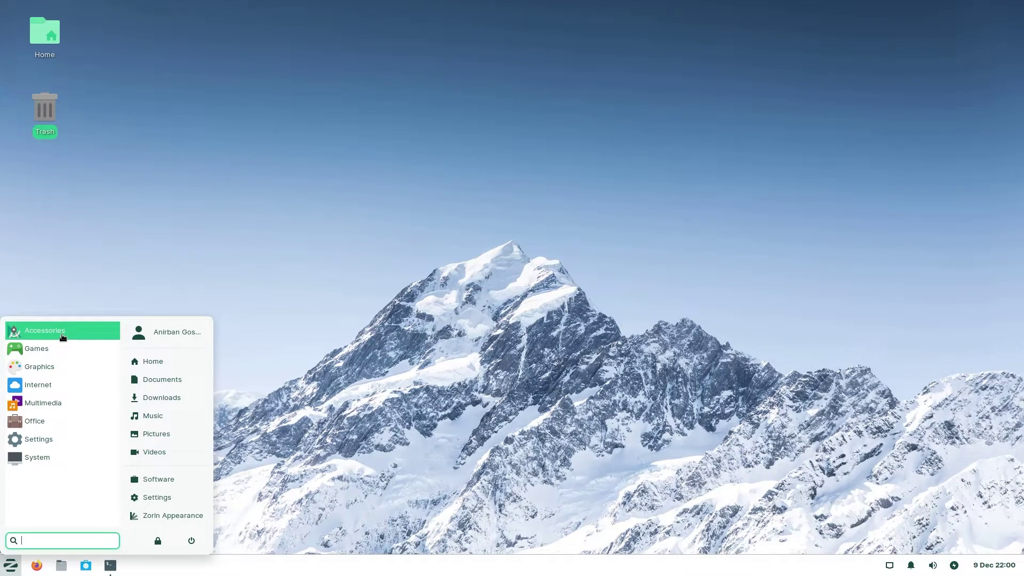
{"action": "left_click", "coordinate": [62, 337]}
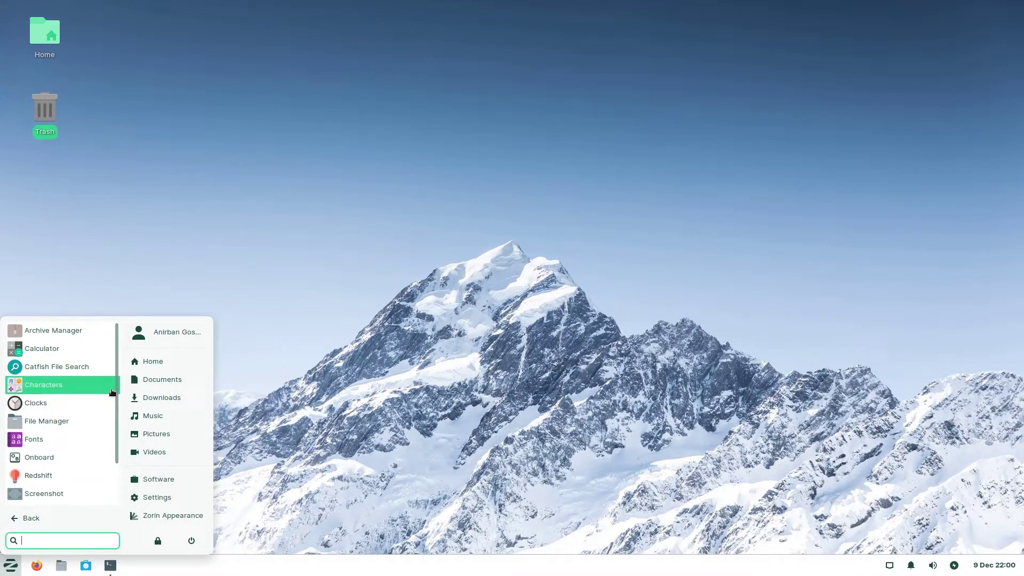
{"action": "scroll", "coordinate": [56, 434], "scroll_direction": "down", "scroll_amount": 2}
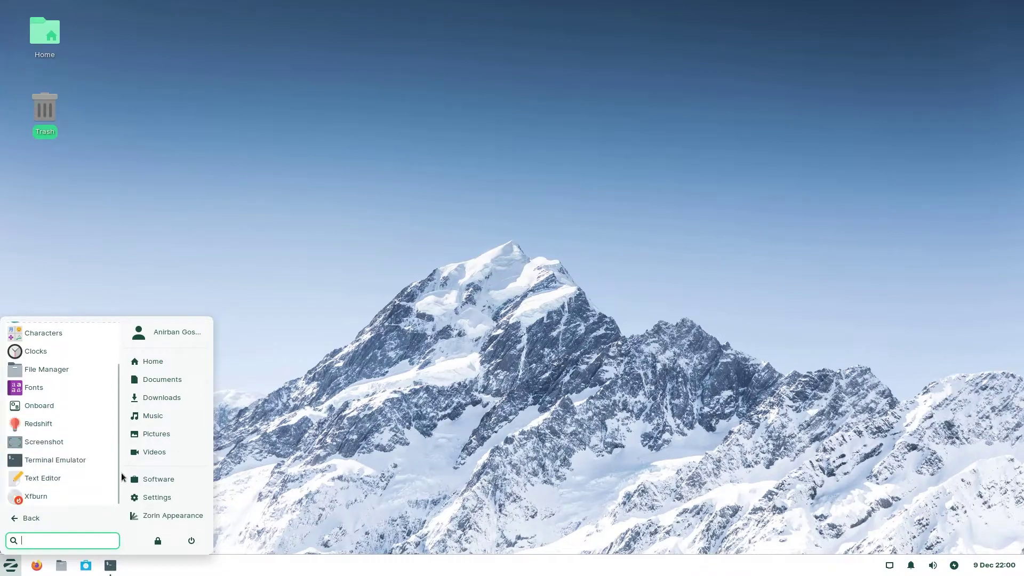
{"action": "left_click", "coordinate": [20, 519]}
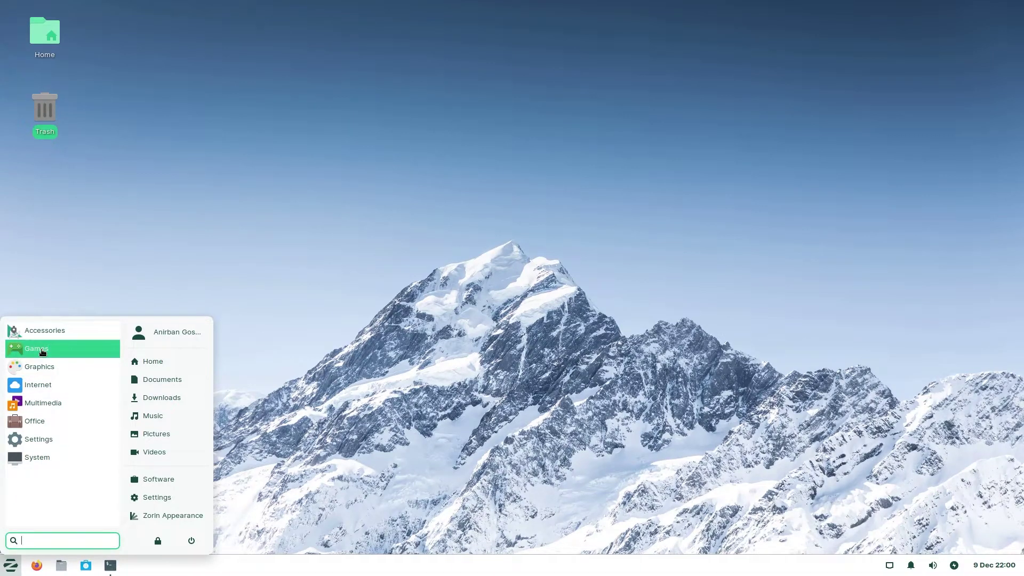
{"action": "left_click", "coordinate": [43, 352]}
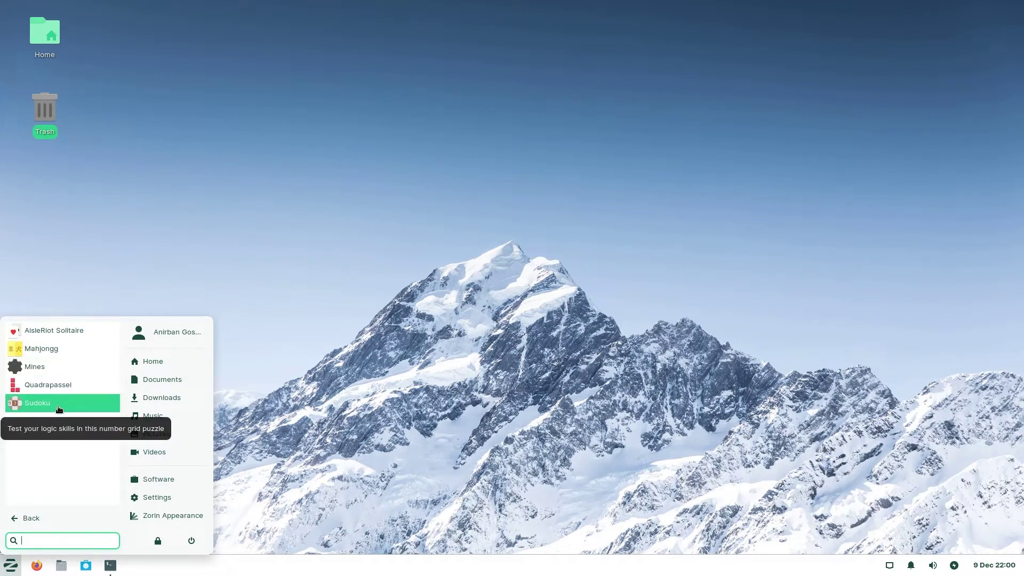
{"action": "left_click", "coordinate": [20, 519]}
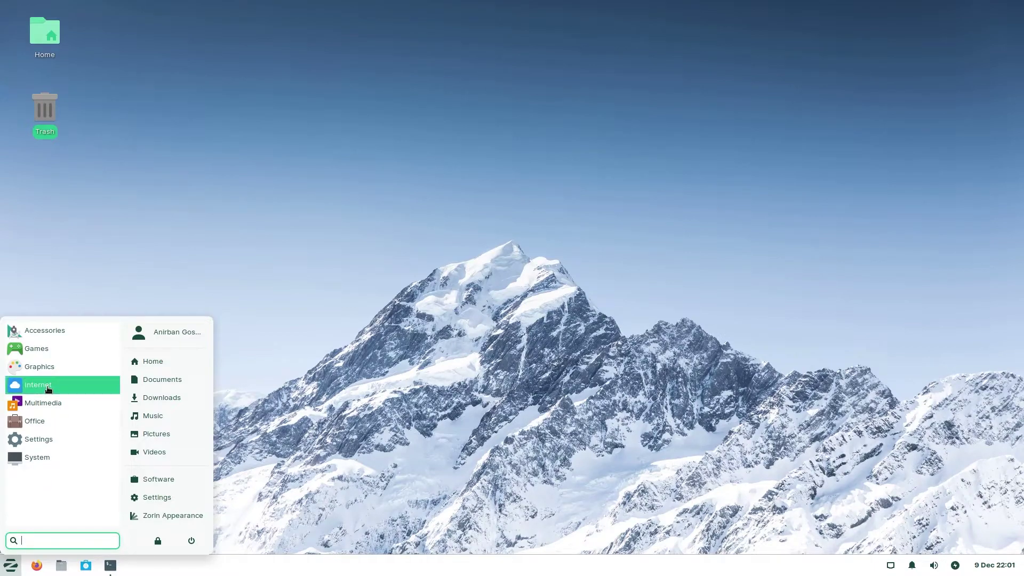
{"action": "left_click", "coordinate": [49, 366]}
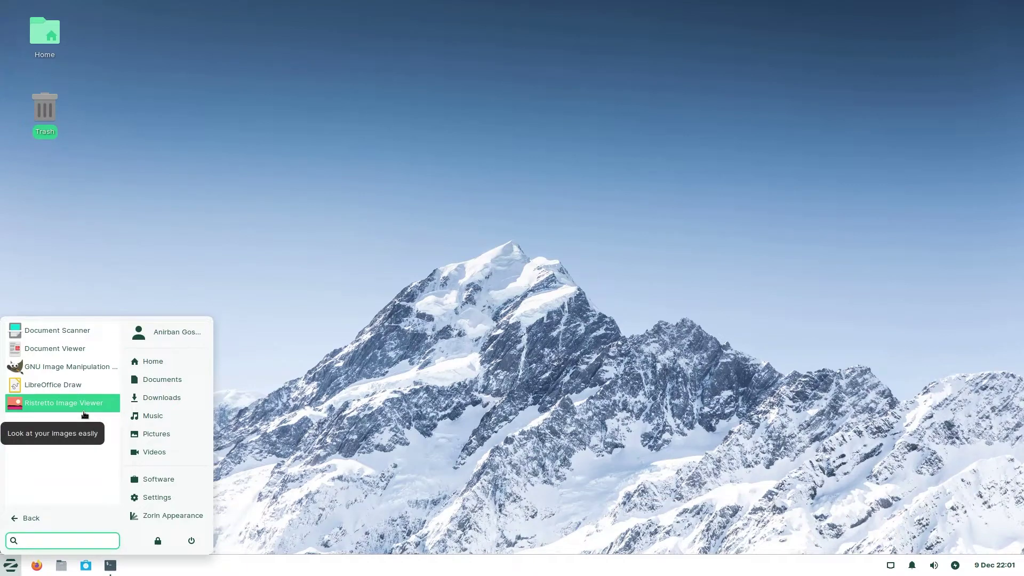
{"action": "left_click", "coordinate": [31, 518]}
{"action": "left_click", "coordinate": [54, 457]}
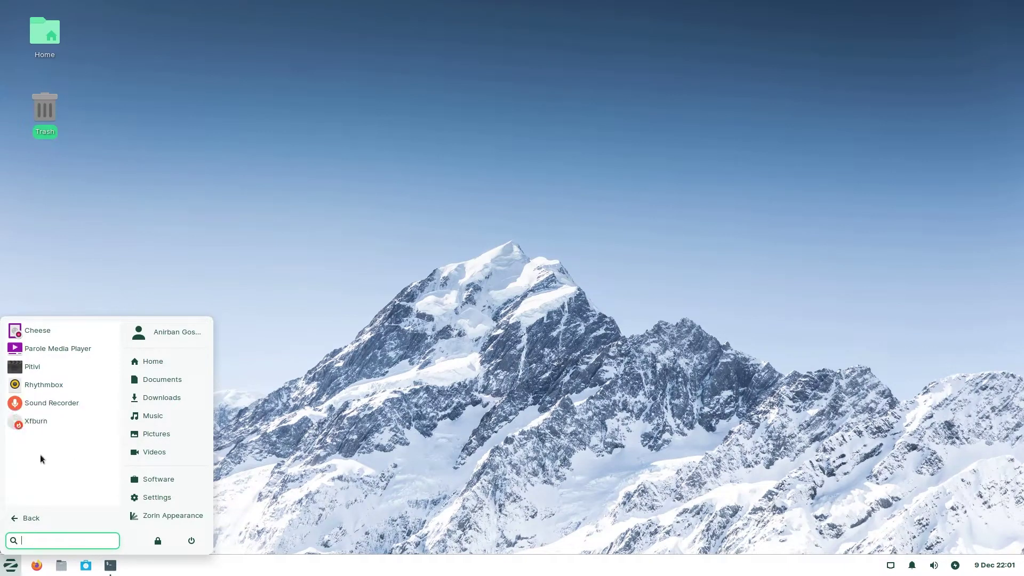
{"action": "left_click", "coordinate": [37, 517]}
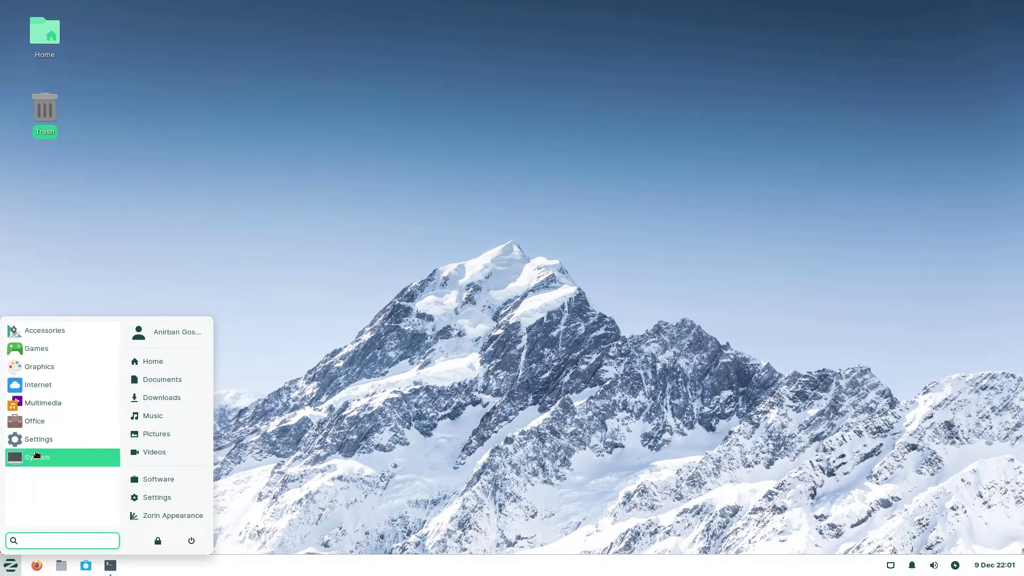
{"action": "left_click", "coordinate": [39, 421]}
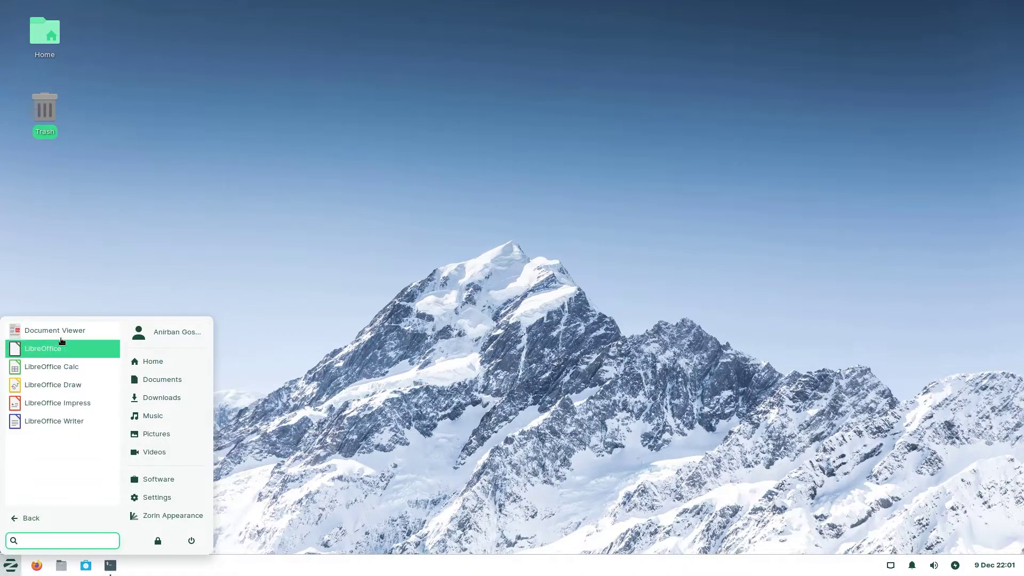
Step: Launch LibreOffice Writer on a blank document and show its About dialog with version 7.2.3.2
{"action": "left_click", "coordinate": [38, 424]}
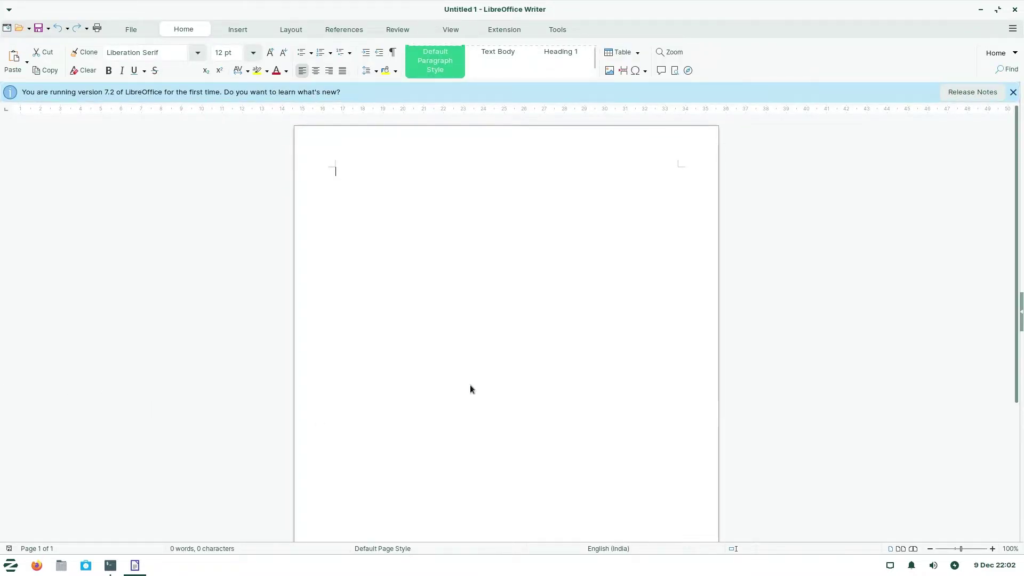
{"action": "left_click", "coordinate": [1003, 71]}
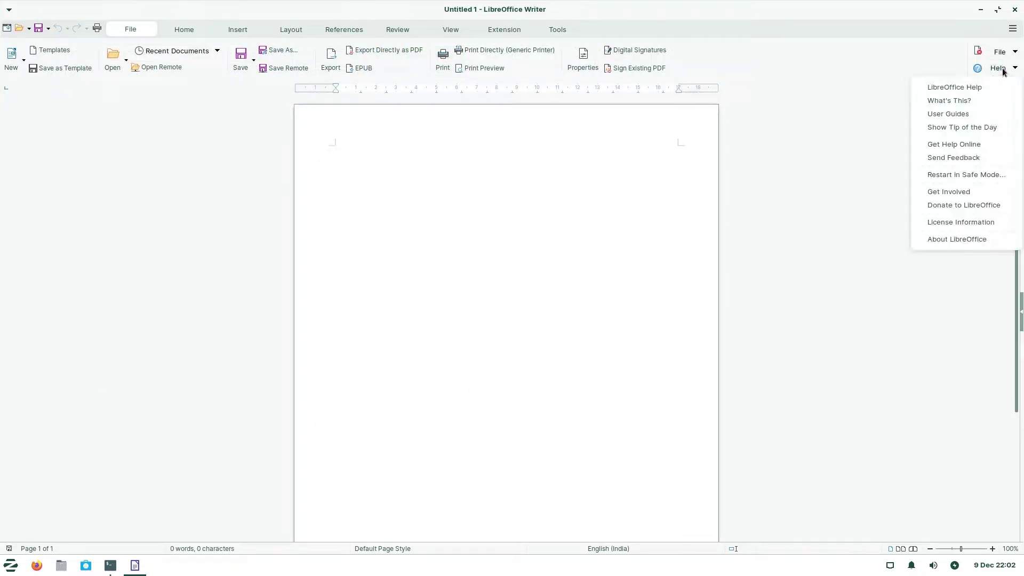
{"action": "left_click", "coordinate": [928, 238]}
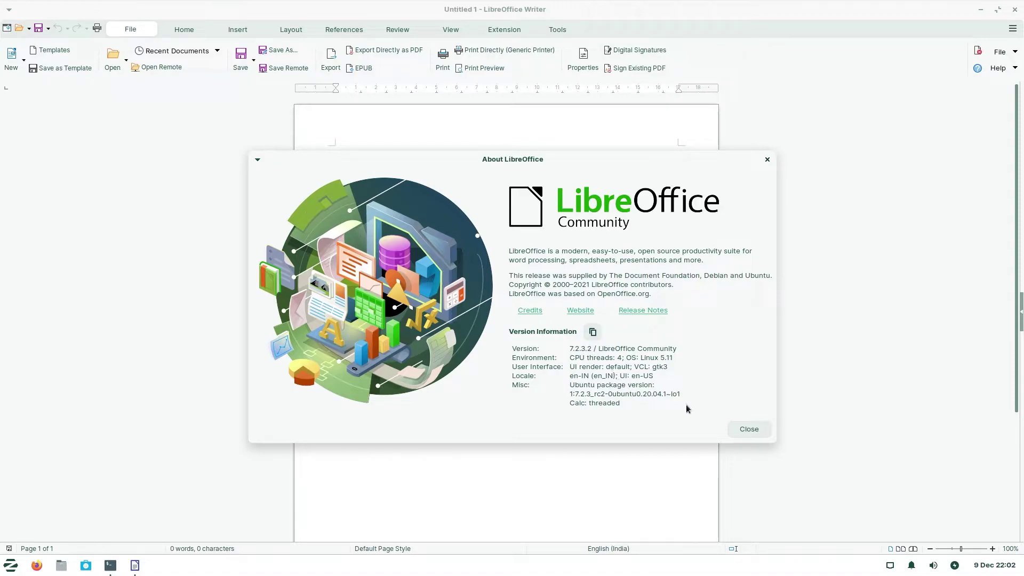
Step: Quit Writer, restore the terminal and run htop to show live CPU, memory and processes
{"action": "left_click", "coordinate": [766, 161]}
{"action": "key", "text": "ctrl+q"}
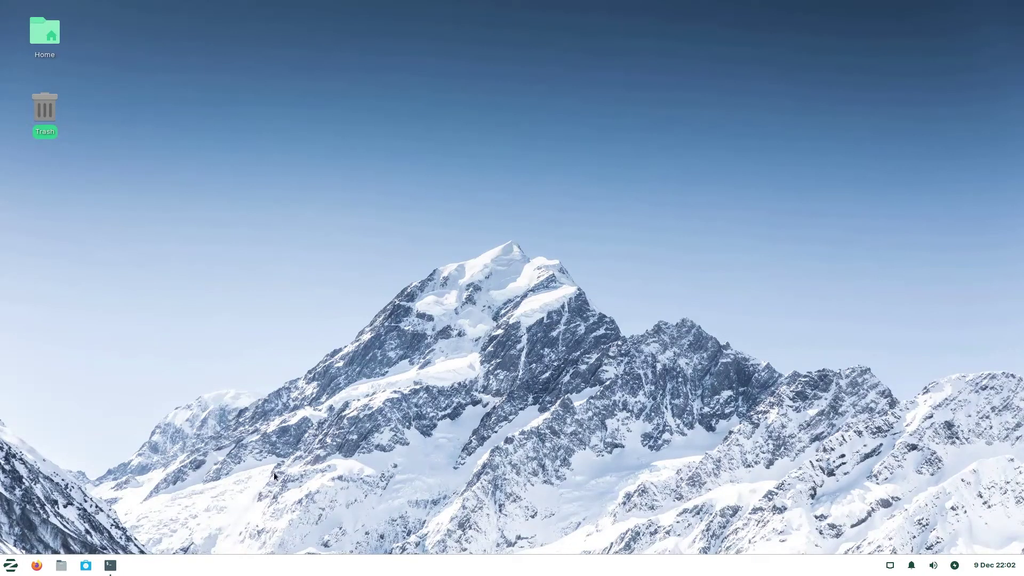
{"action": "left_click", "coordinate": [108, 570]}
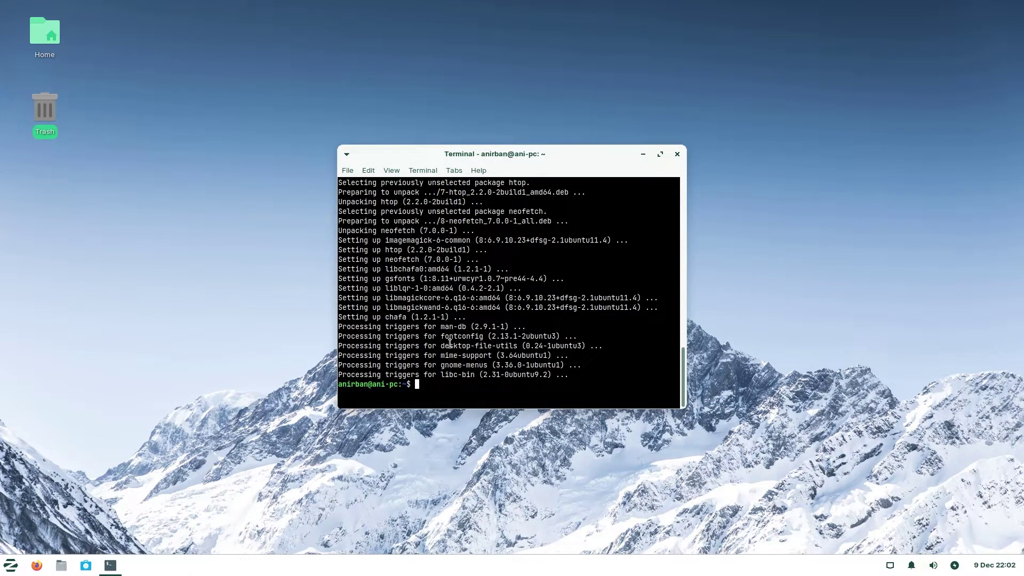
{"action": "type", "text": "htop"}
{"action": "key", "text": "Return"}
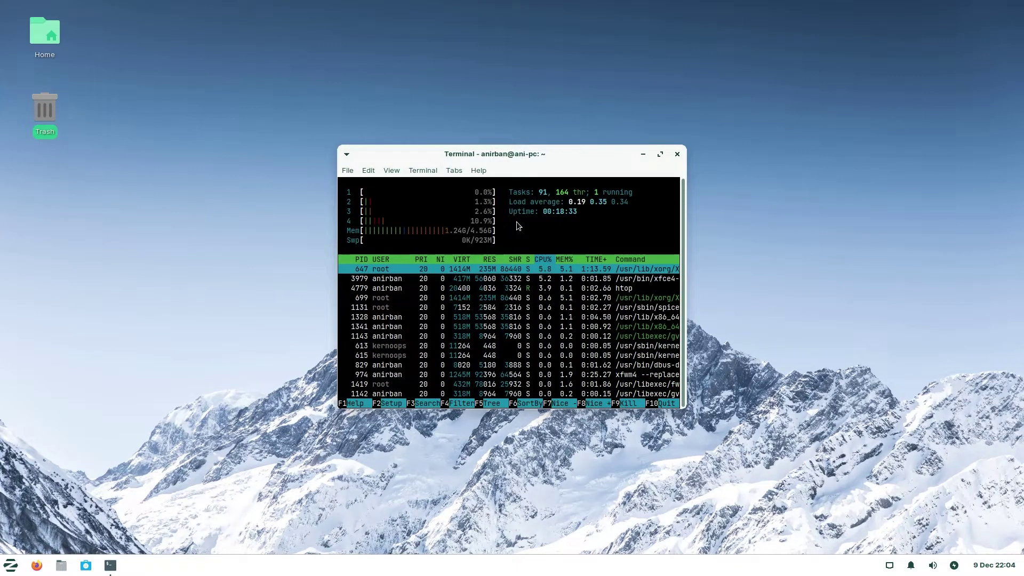
Step: Close the htop terminal and run neofetch in a fresh terminal window
{"action": "left_click", "coordinate": [677, 155]}
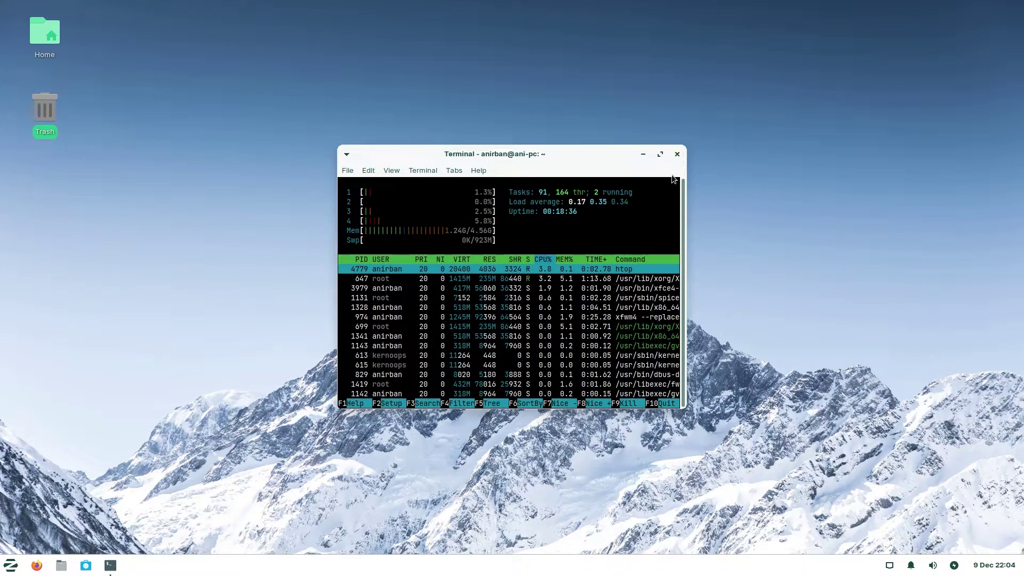
{"action": "left_click", "coordinate": [554, 334]}
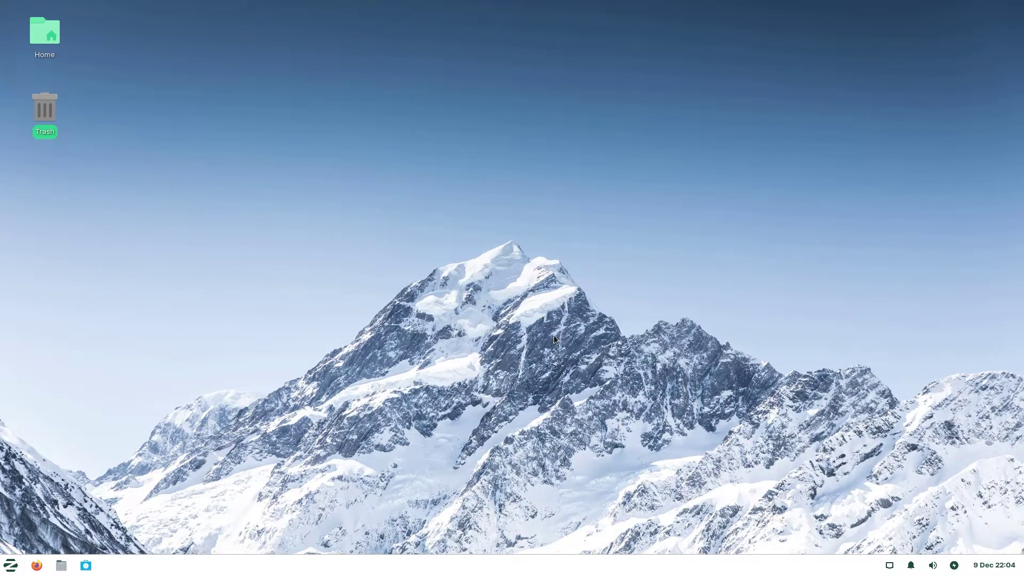
{"action": "key", "text": "super"}
{"action": "type", "text": "terminal"}
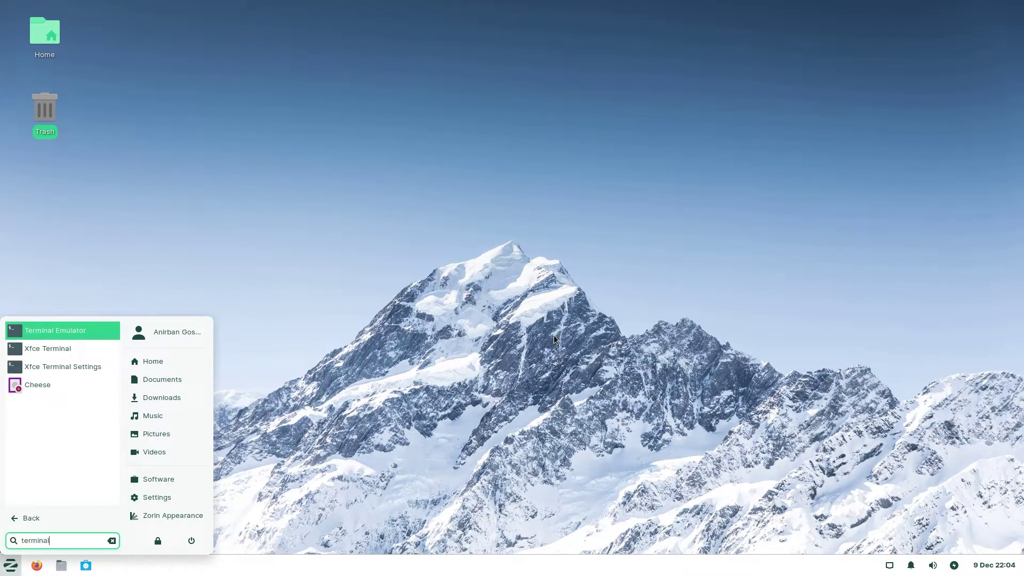
{"action": "key", "text": "Return"}
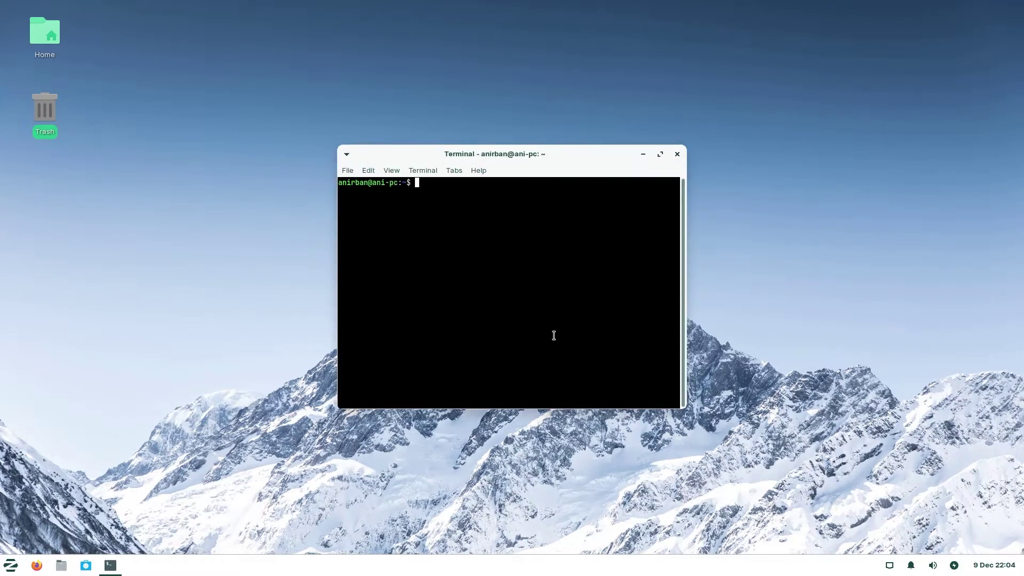
{"action": "type", "text": "neofetch"}
{"action": "key", "text": "Return"}
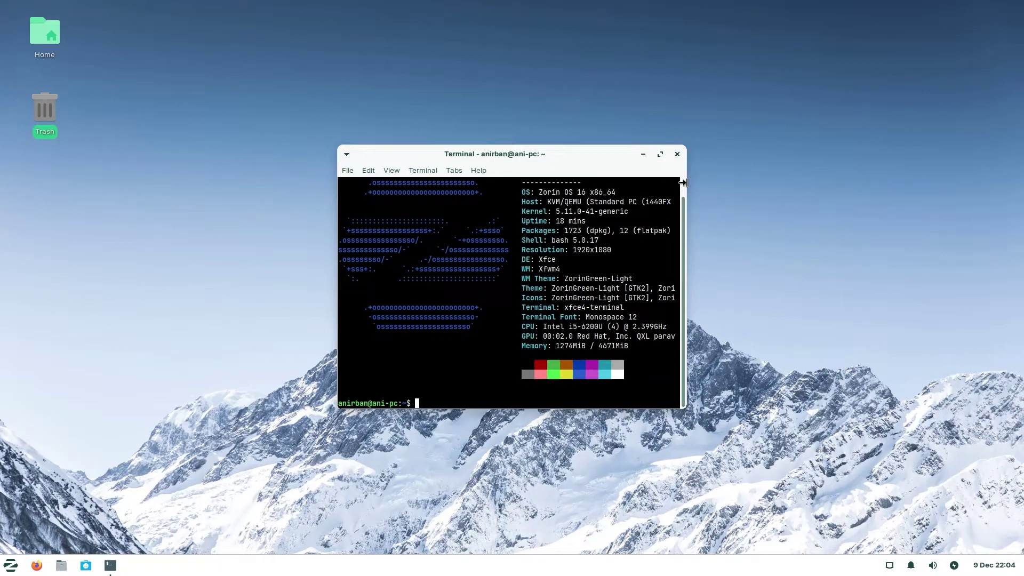
Step: Widen and heighten the terminal so the neofetch summary fits, and briefly highlight the kernel version
{"action": "left_click_drag", "start_coordinate": [683, 182], "coordinate": [720, 188]}
{"action": "left_click_drag", "start_coordinate": [622, 149], "coordinate": [621, 111]}
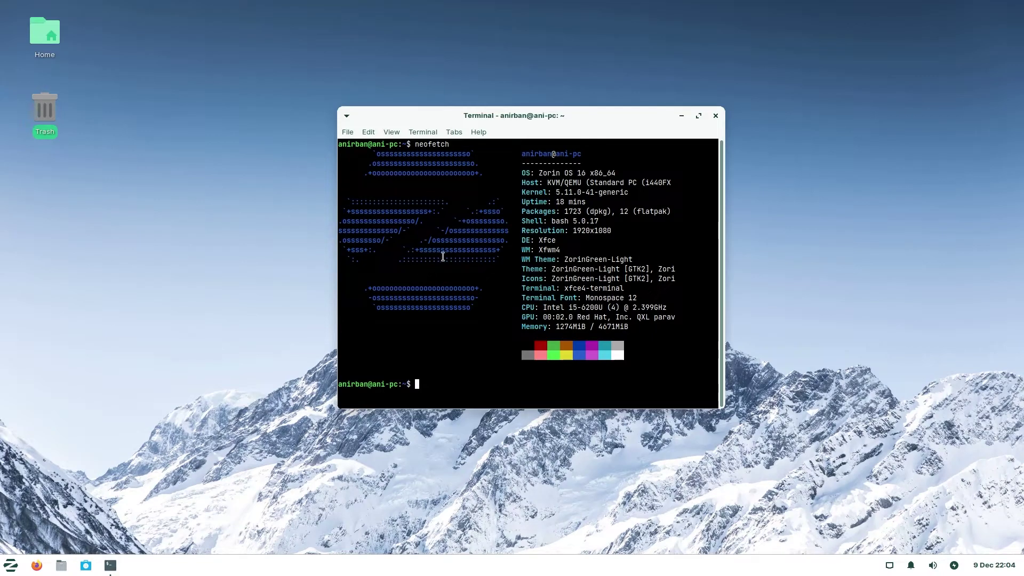
{"action": "left_click_drag", "start_coordinate": [556, 192], "coordinate": [639, 191]}
{"action": "left_click", "coordinate": [639, 193]}
Step: Exit the terminal and launch Sound Recorder by searching 'sound re'
{"action": "type", "text": "exit"}
{"action": "key", "text": "Return"}
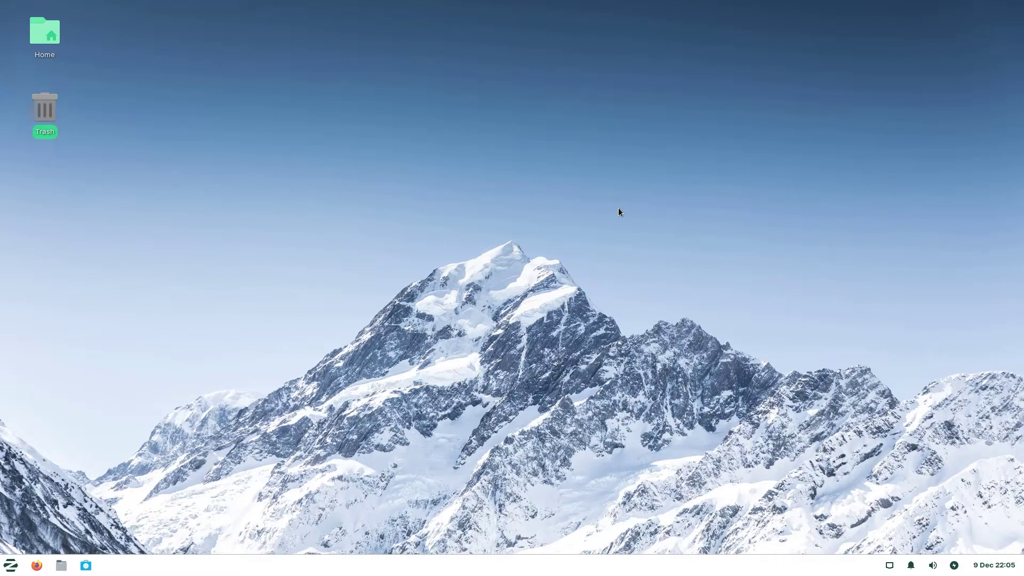
{"action": "key", "text": "super"}
{"action": "type", "text": "sound re"}
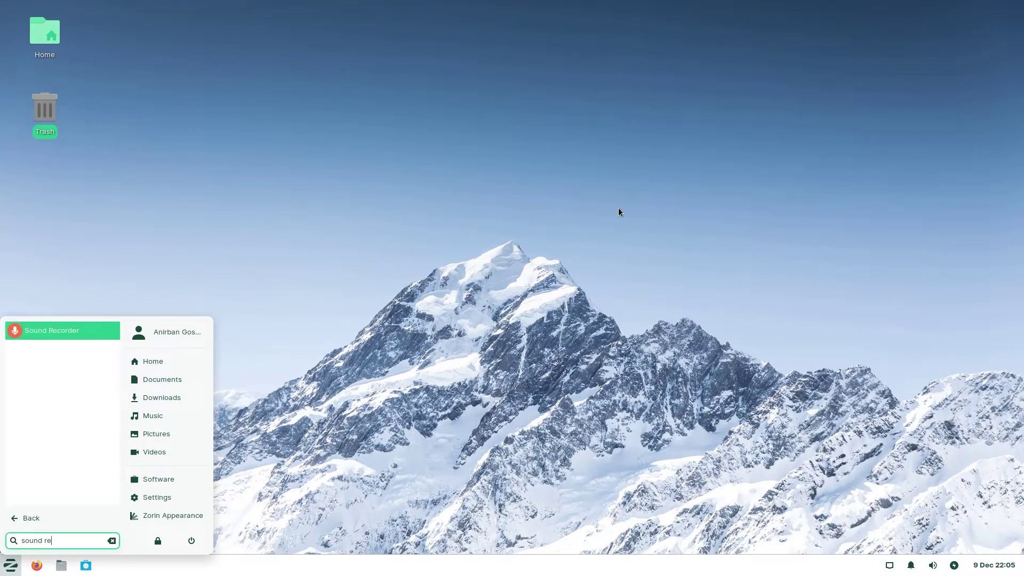
{"action": "key", "text": "Return"}
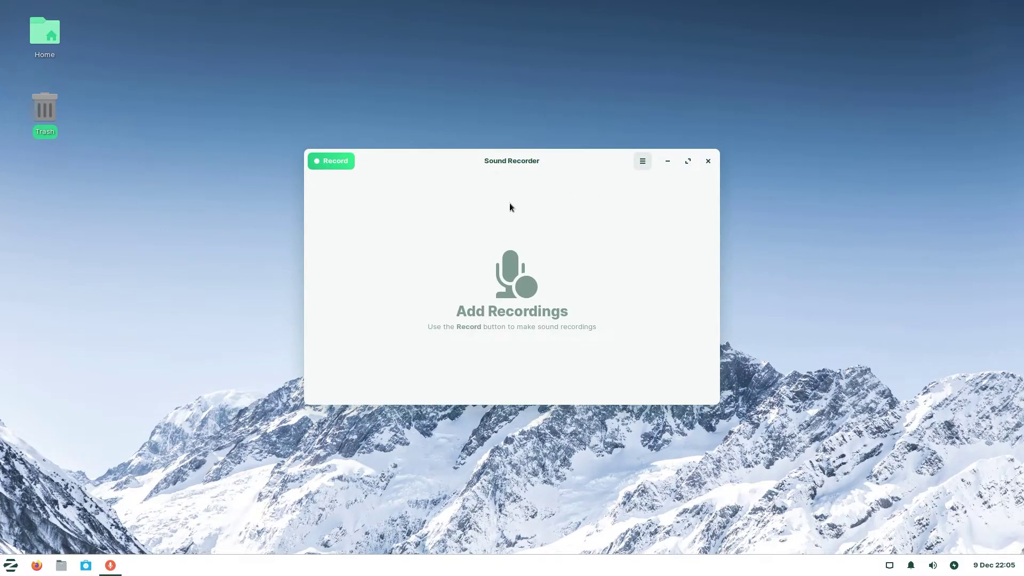
Step: Check Sound Recorder's About dialog showing version 3.38.0, then close it
{"action": "left_click", "coordinate": [644, 162]}
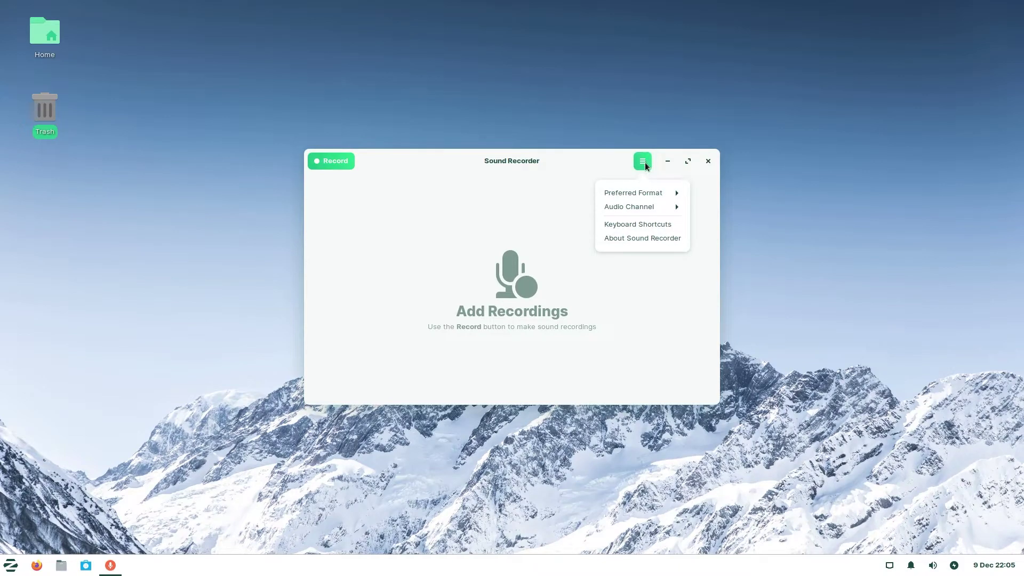
{"action": "left_click", "coordinate": [635, 238]}
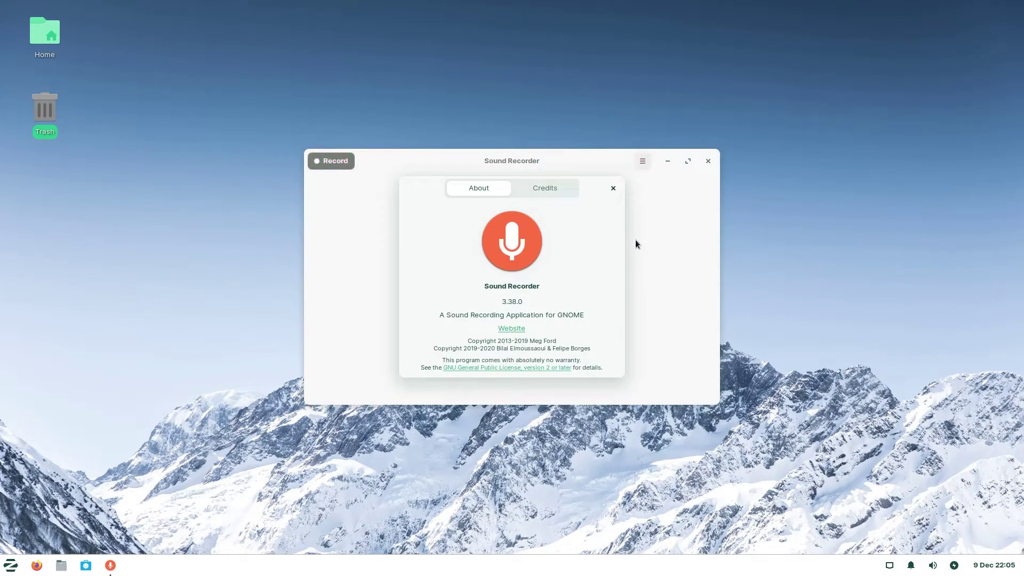
{"action": "left_click", "coordinate": [527, 301]}
{"action": "left_click_drag", "start_coordinate": [555, 315], "coordinate": [591, 313]}
{"action": "left_click", "coordinate": [591, 313]}
{"action": "left_click", "coordinate": [613, 186]}
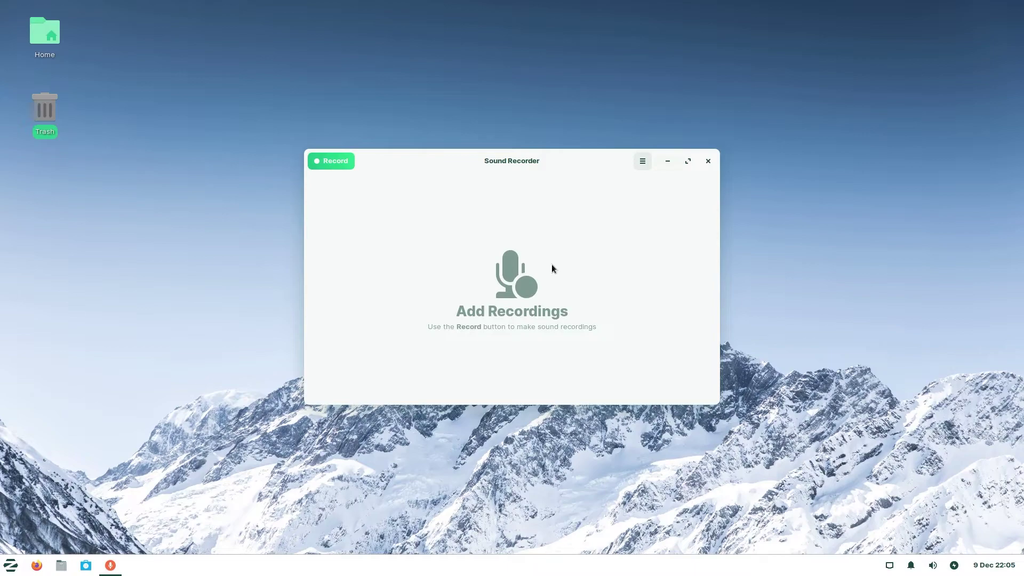
Step: Close Sound Recorder, open the home folder in Thunar, and enlarge, reposition and widen its sidebar
{"action": "left_click", "coordinate": [703, 160]}
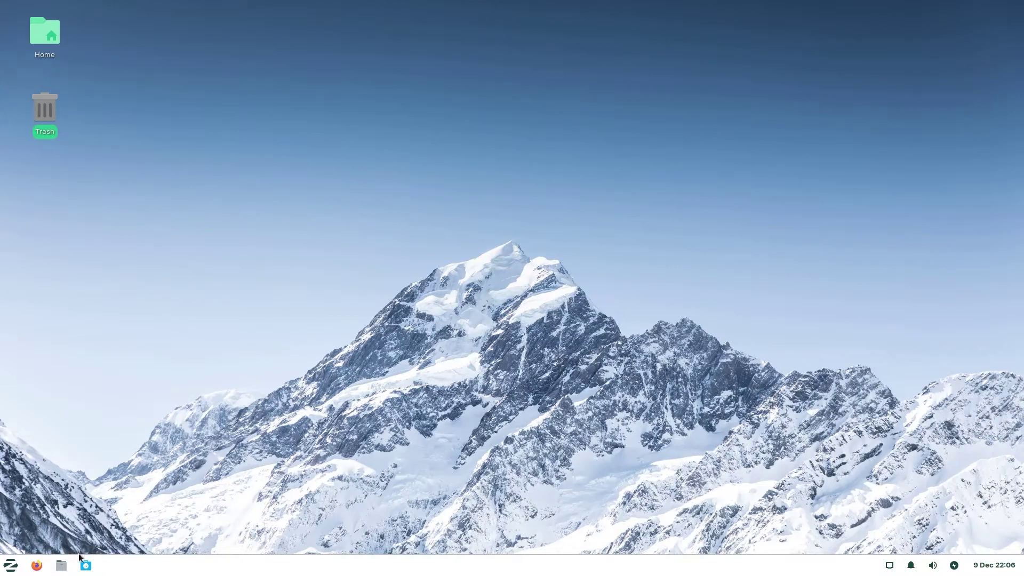
{"action": "left_click", "coordinate": [61, 565]}
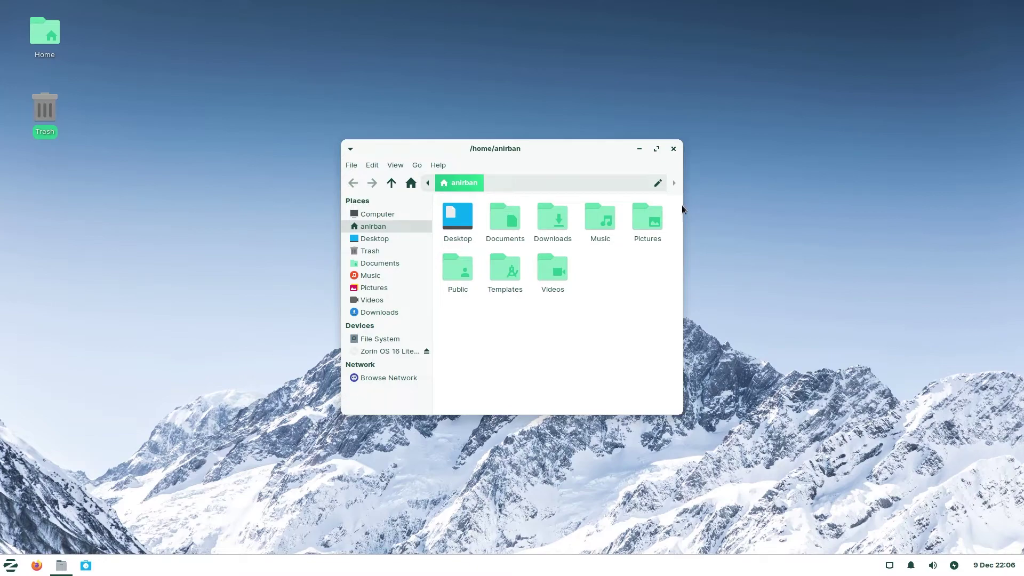
{"action": "left_click_drag", "start_coordinate": [679, 205], "coordinate": [833, 209]}
{"action": "left_click_drag", "start_coordinate": [618, 149], "coordinate": [439, 128]}
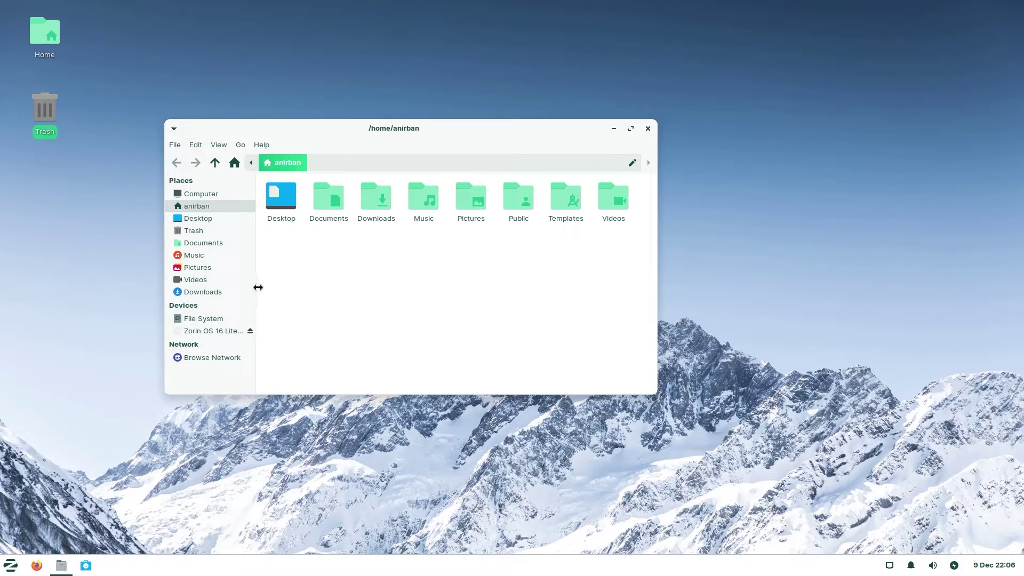
{"action": "left_click_drag", "start_coordinate": [259, 287], "coordinate": [277, 289]}
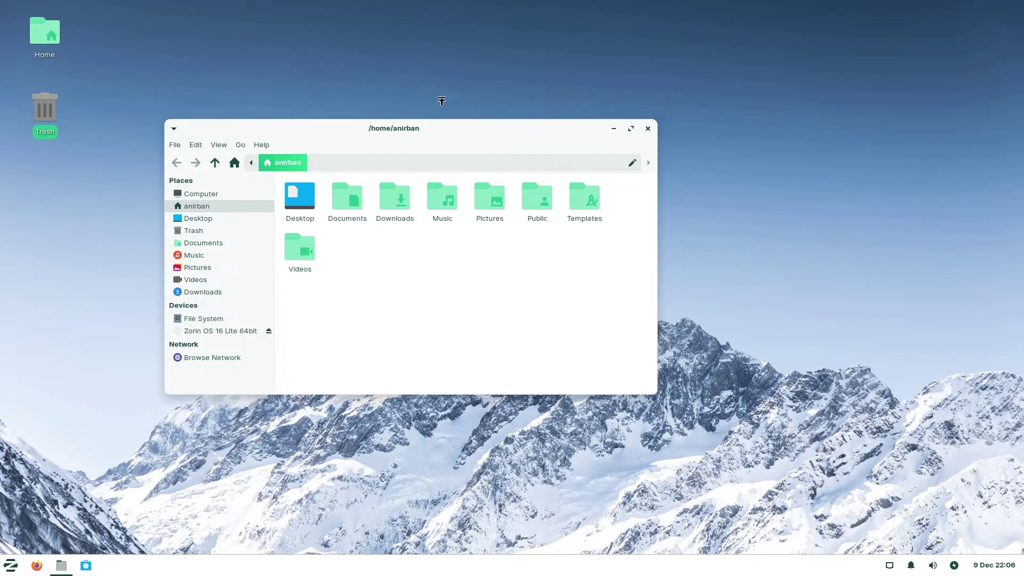
{"action": "left_click_drag", "start_coordinate": [442, 102], "coordinate": [537, 121]}
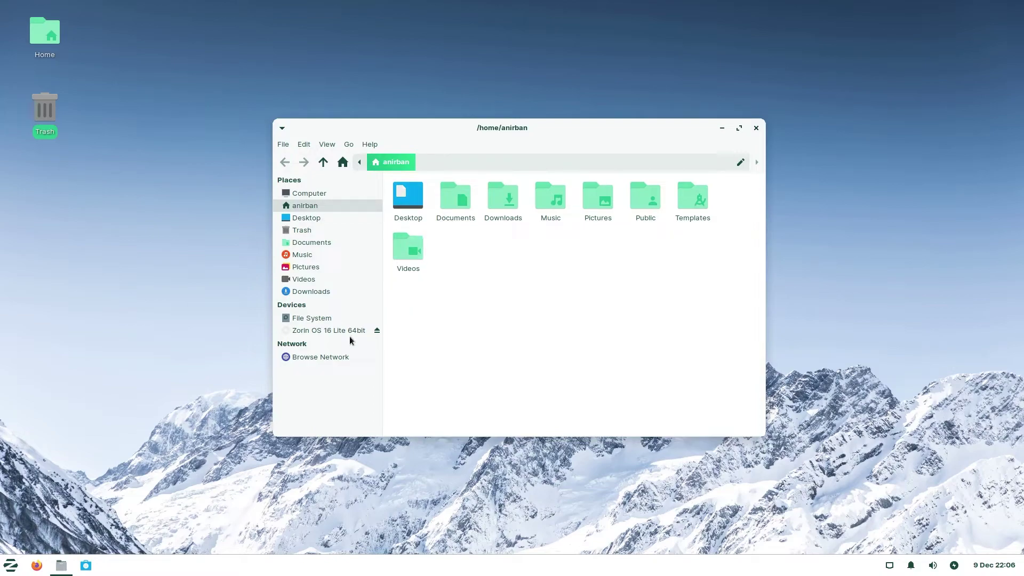
Step: View Thunar's About dialog with version 4.16.8, browse its credits and licence, then close it
{"action": "left_click", "coordinate": [376, 142]}
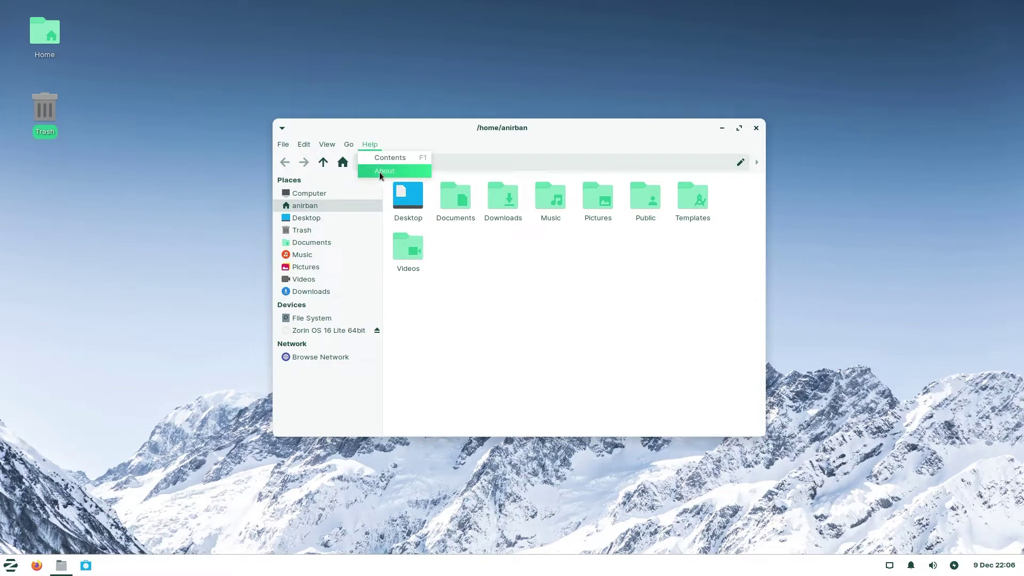
{"action": "left_click", "coordinate": [380, 172]}
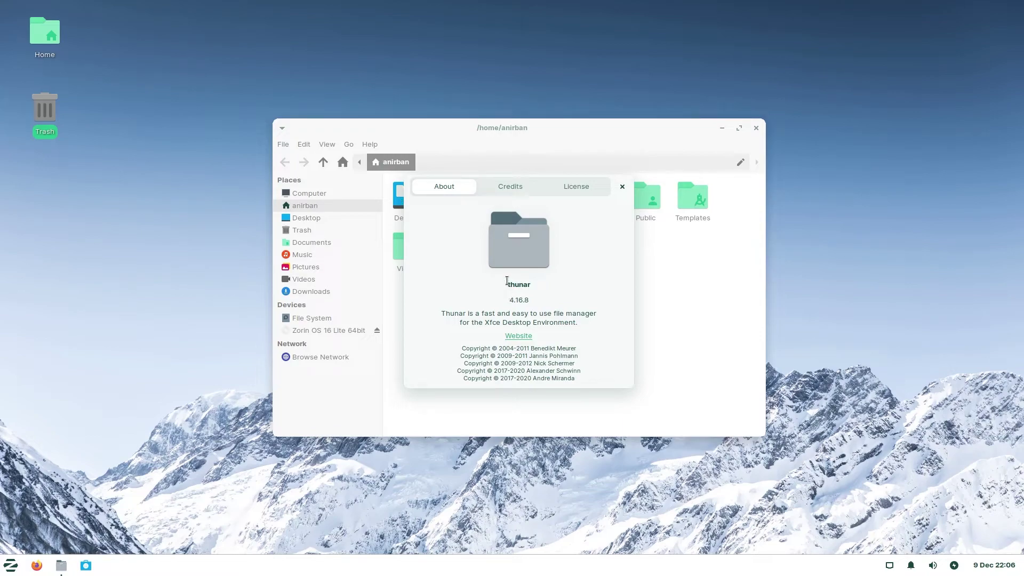
{"action": "left_click_drag", "start_coordinate": [507, 284], "coordinate": [546, 287]}
{"action": "left_click", "coordinate": [547, 297]}
{"action": "left_click_drag", "start_coordinate": [533, 299], "coordinate": [503, 302]}
{"action": "left_click", "coordinate": [496, 186]}
{"action": "left_click", "coordinate": [575, 187]}
{"action": "left_click", "coordinate": [523, 186]}
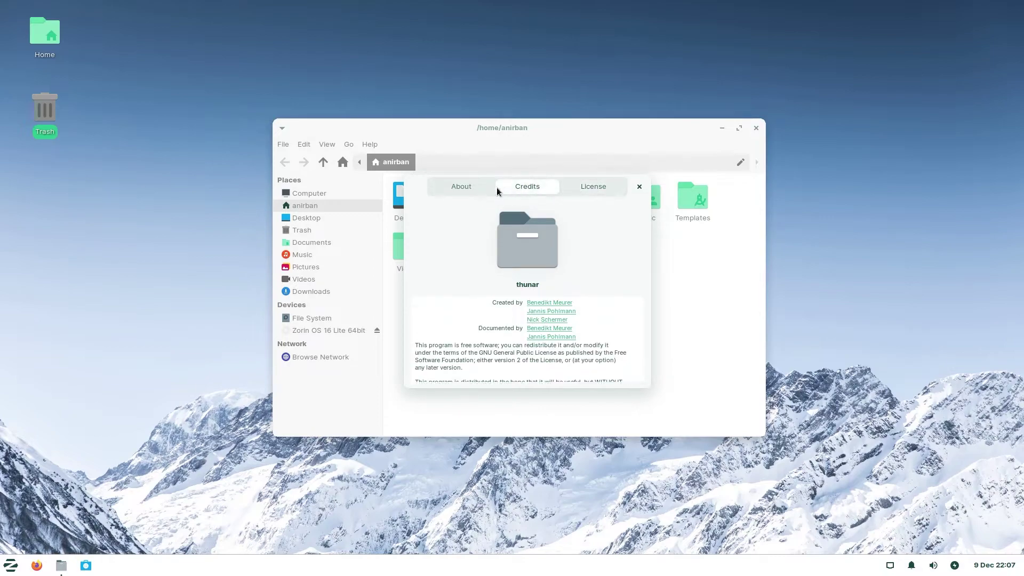
{"action": "left_click", "coordinate": [483, 188]}
{"action": "left_click", "coordinate": [638, 187]}
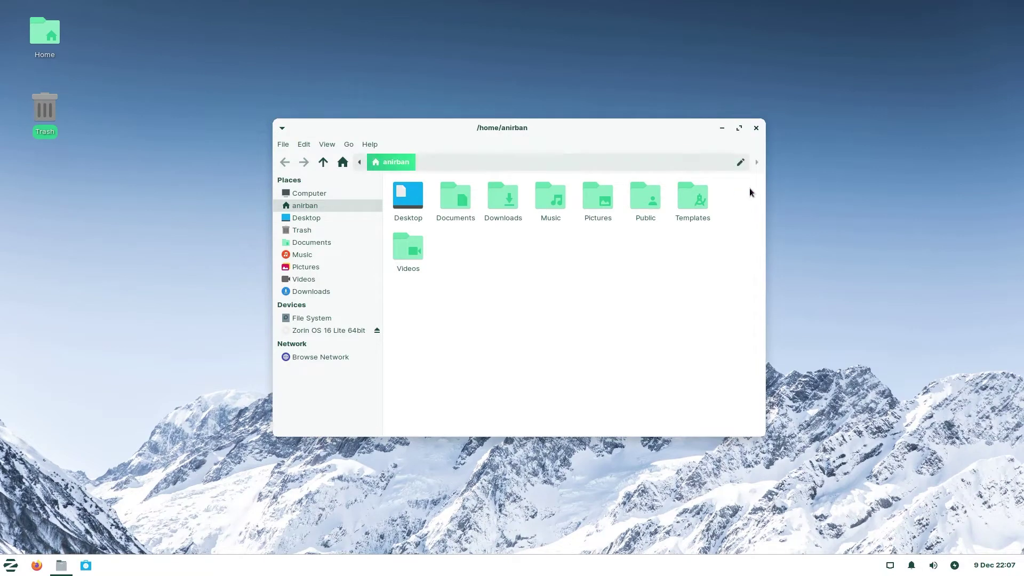
Step: Close Thunar and show the December 2021 calendar from the panel clock
{"action": "left_click", "coordinate": [759, 132]}
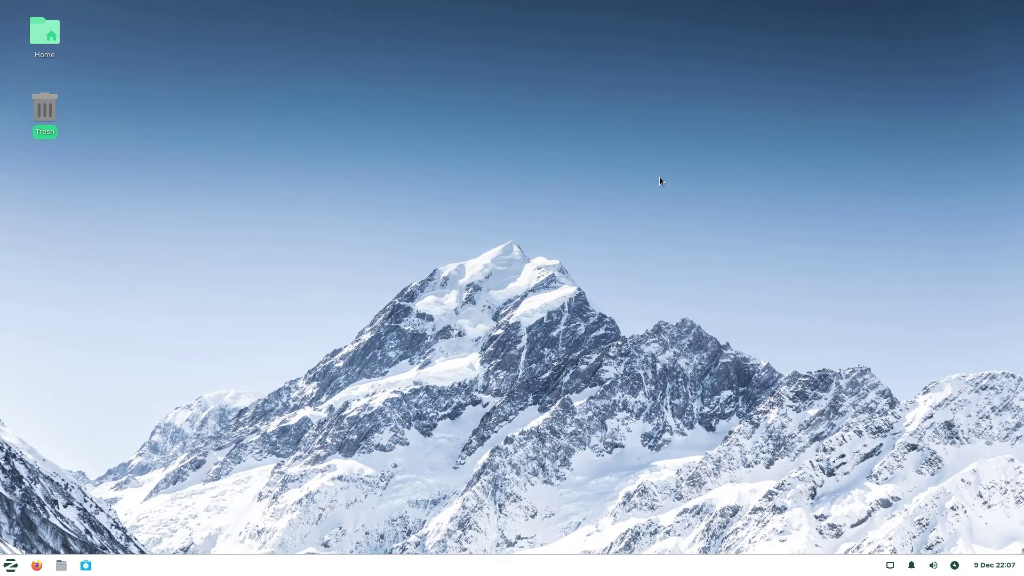
{"action": "left_click", "coordinate": [605, 199]}
{"action": "left_click", "coordinate": [998, 567]}
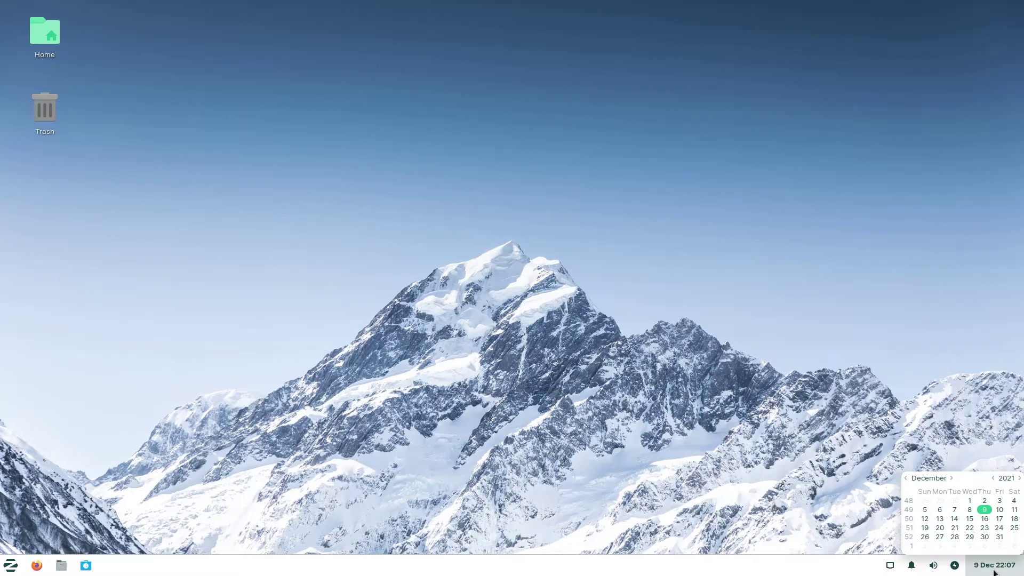
Step: Dismiss the calendar and open the Power Manager settings from the power tray icon
{"action": "left_click", "coordinate": [954, 565]}
{"action": "left_click", "coordinate": [954, 565]}
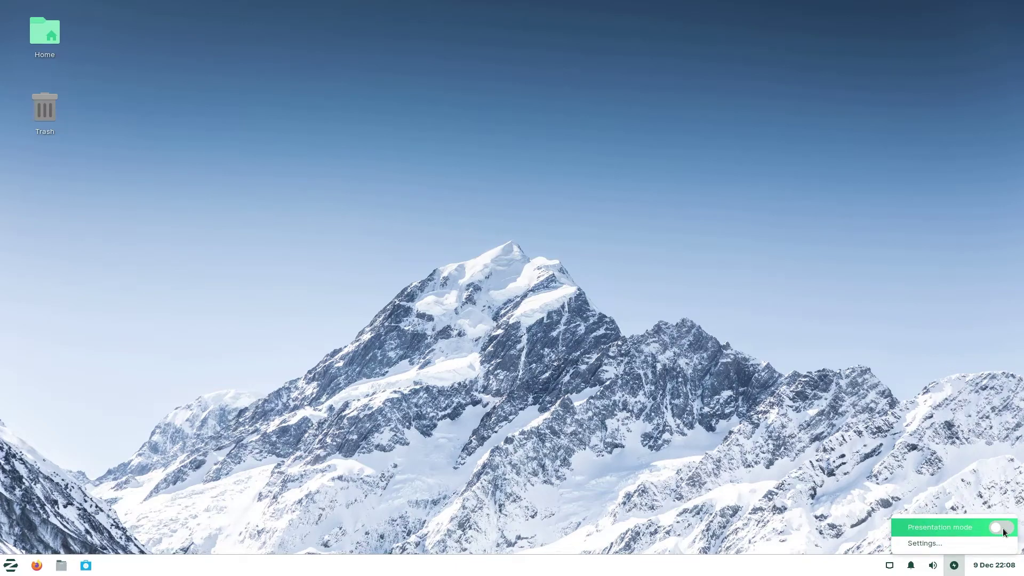
{"action": "left_click", "coordinate": [923, 543]}
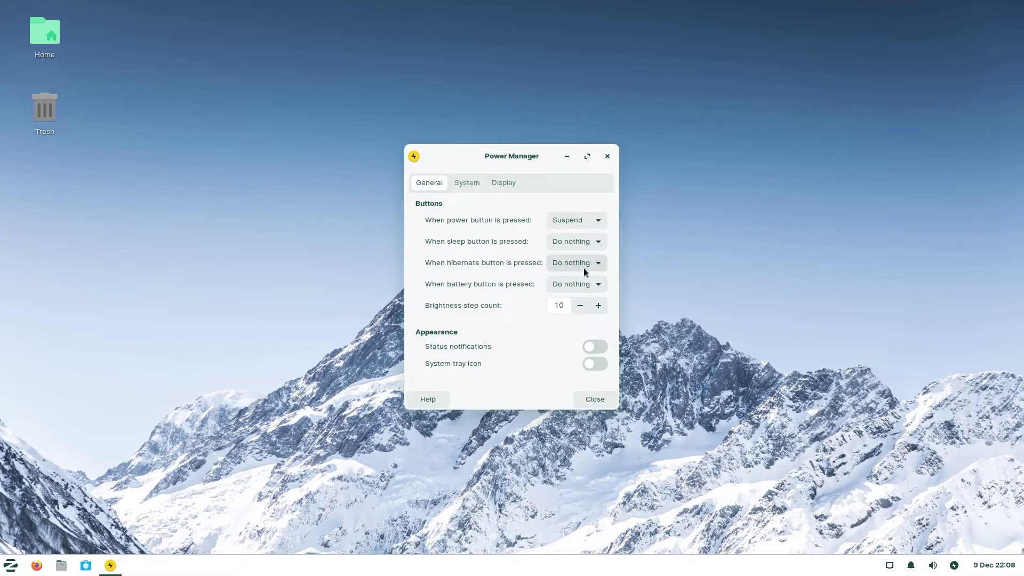
{"action": "left_click", "coordinate": [607, 157]}
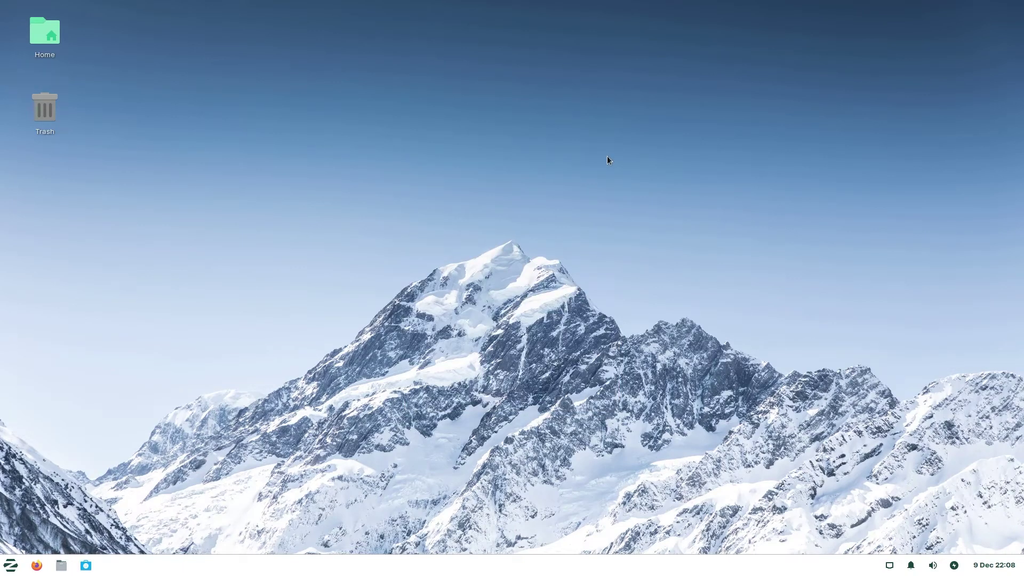
{"action": "key", "text": "super"}
{"action": "type", "text": "set"}
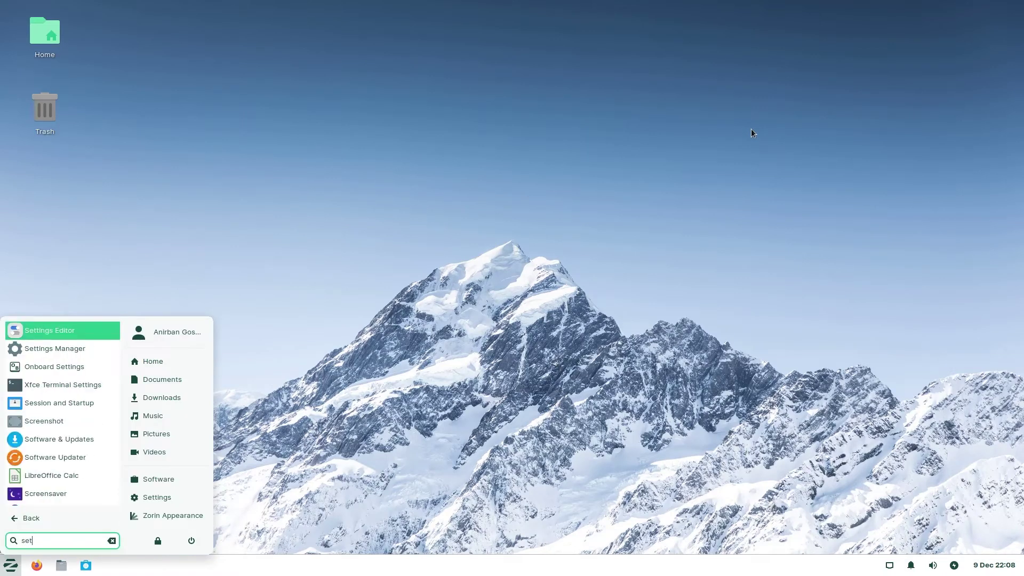
{"action": "type", "text": "tings"}
{"action": "key", "text": "Down"}
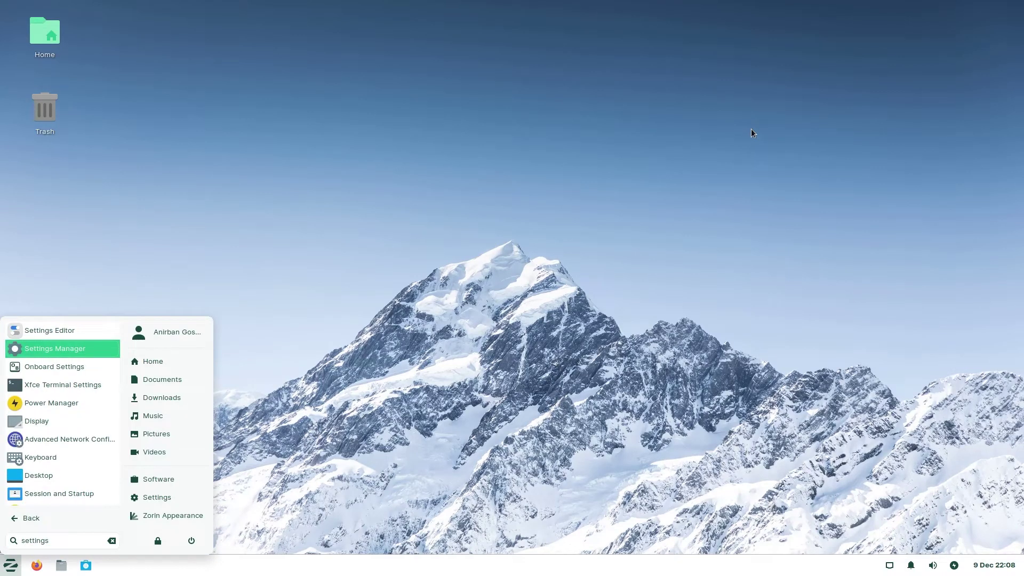
{"action": "key", "text": "Return"}
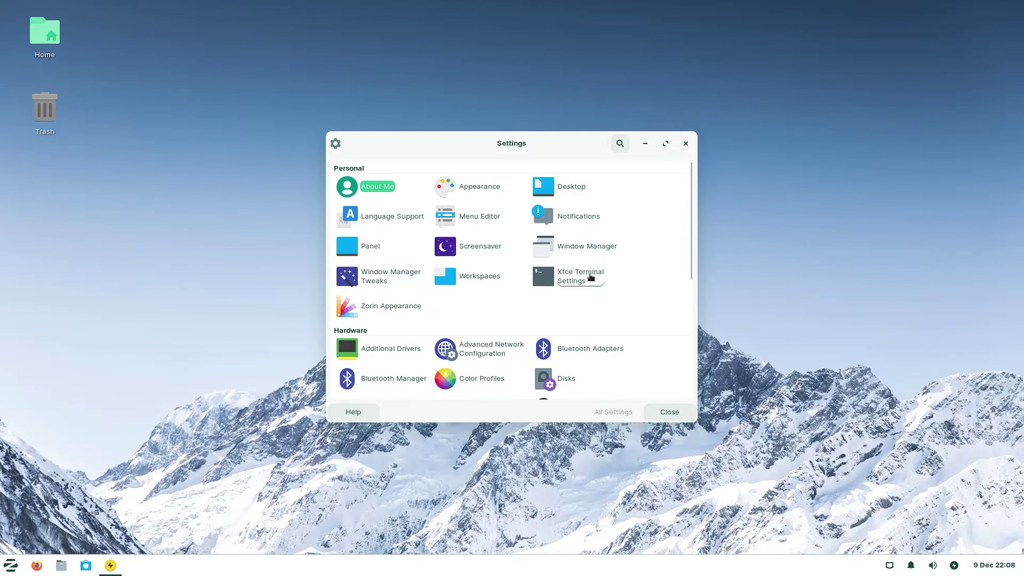
{"action": "scroll", "coordinate": [545, 321], "scroll_direction": "down", "scroll_amount": 5}
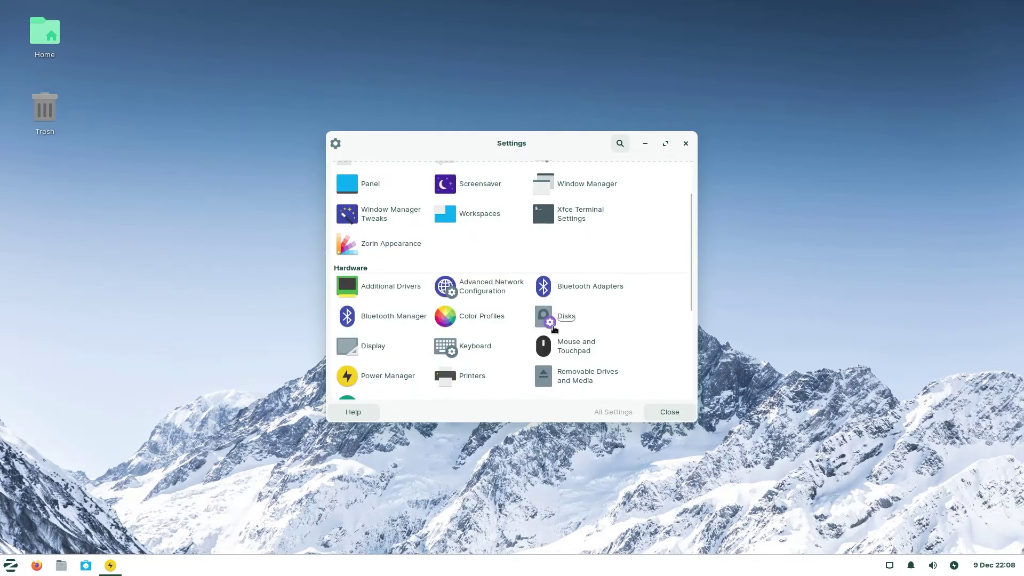
{"action": "scroll", "coordinate": [597, 318], "scroll_direction": "down", "scroll_amount": 3}
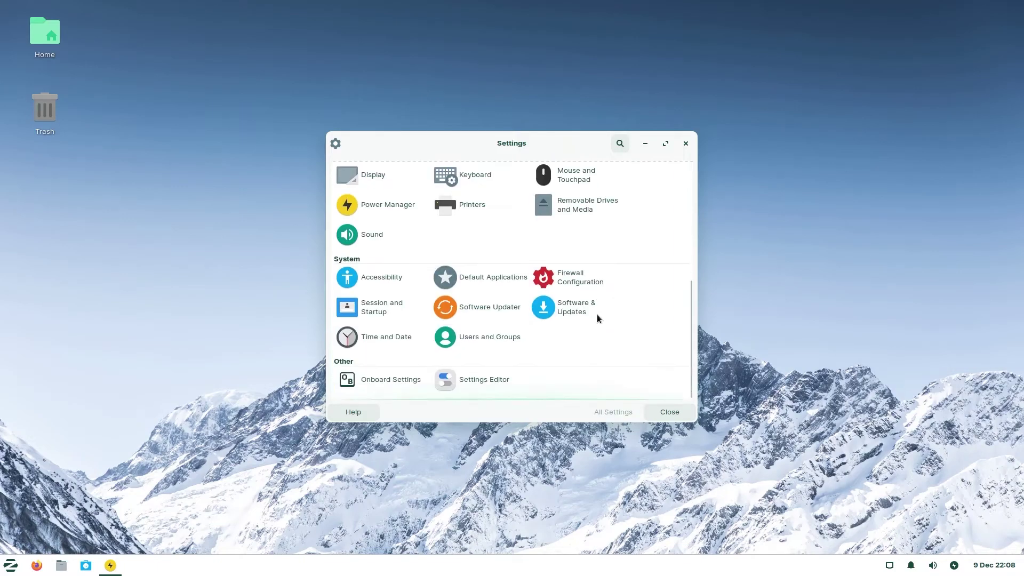
{"action": "scroll", "coordinate": [597, 318], "scroll_direction": "up", "scroll_amount": 8}
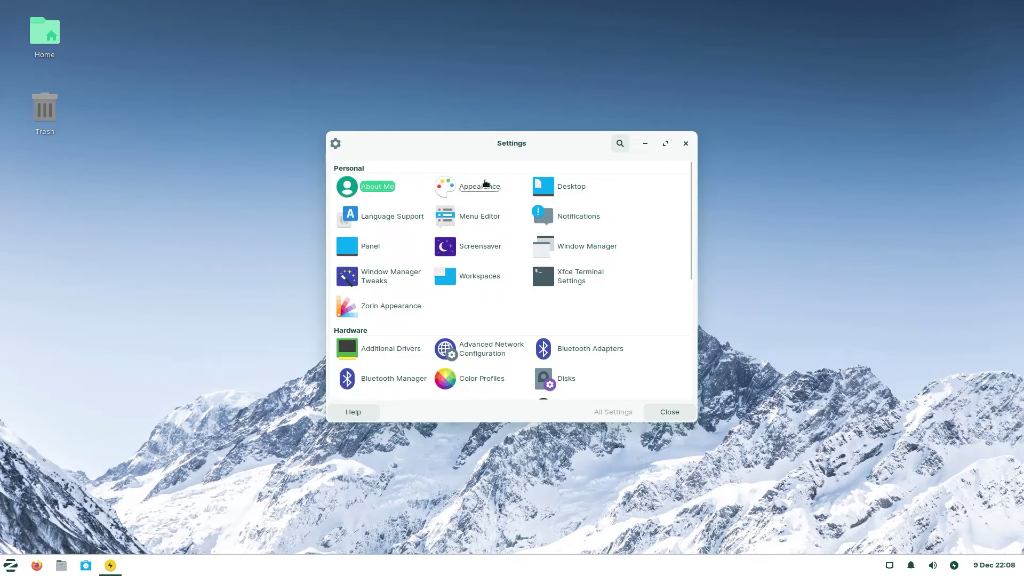
Step: Browse the Appearance Icons, Fonts and Settings pages, returning to Style with ZorinGreen-Light current
{"action": "left_click", "coordinate": [485, 184]}
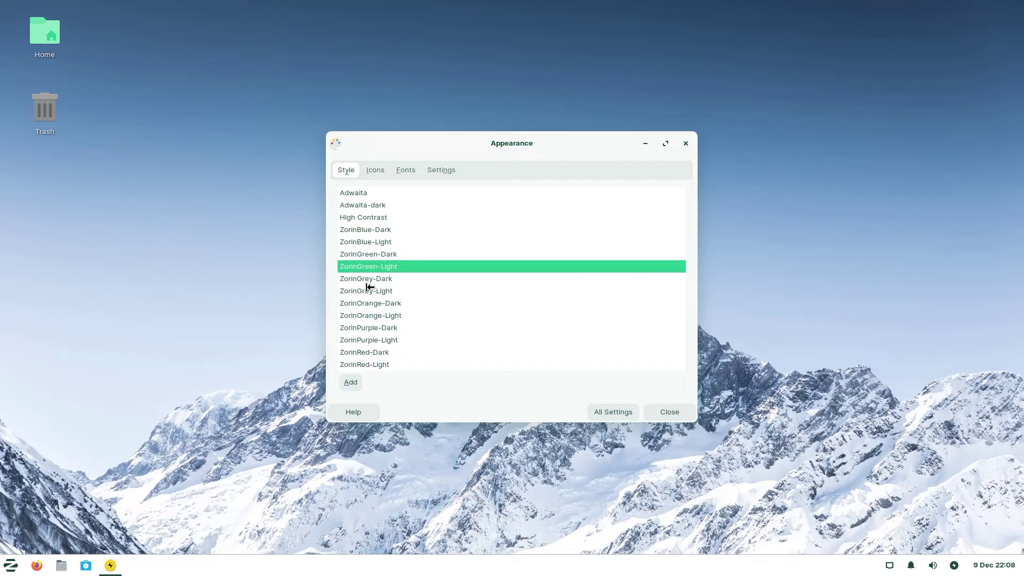
{"action": "left_click", "coordinate": [373, 172]}
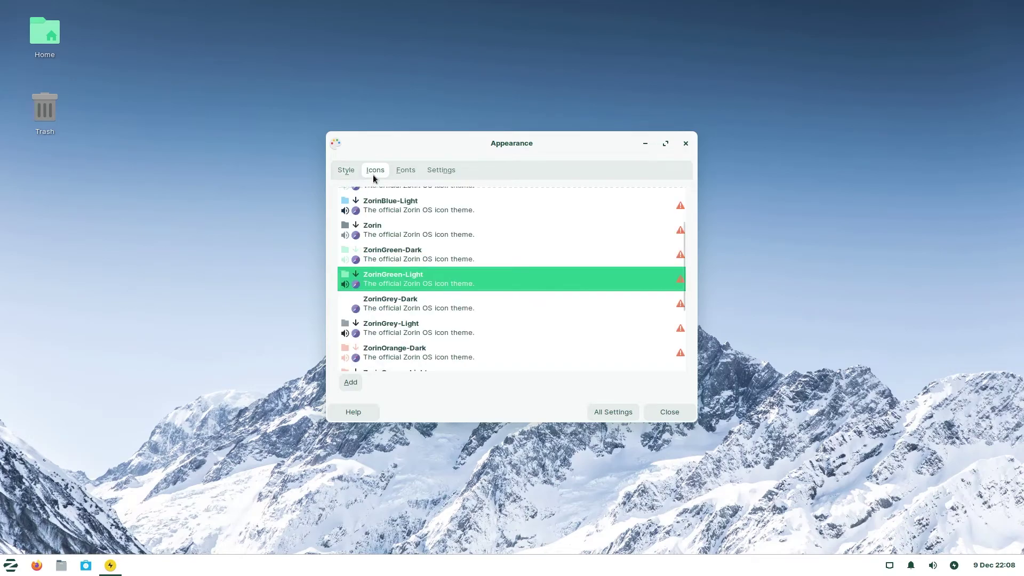
{"action": "left_click", "coordinate": [404, 171]}
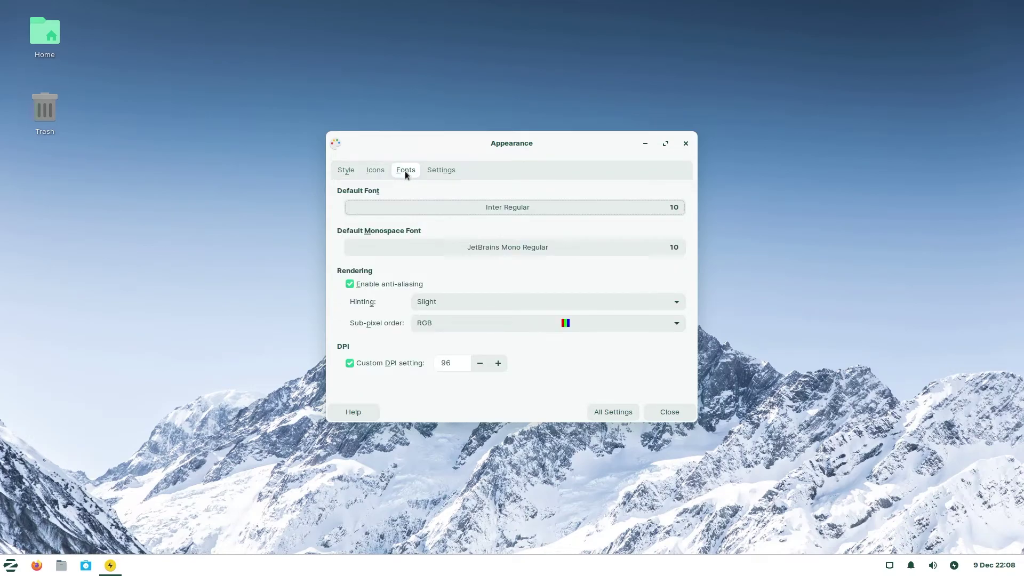
{"action": "left_click", "coordinate": [434, 173]}
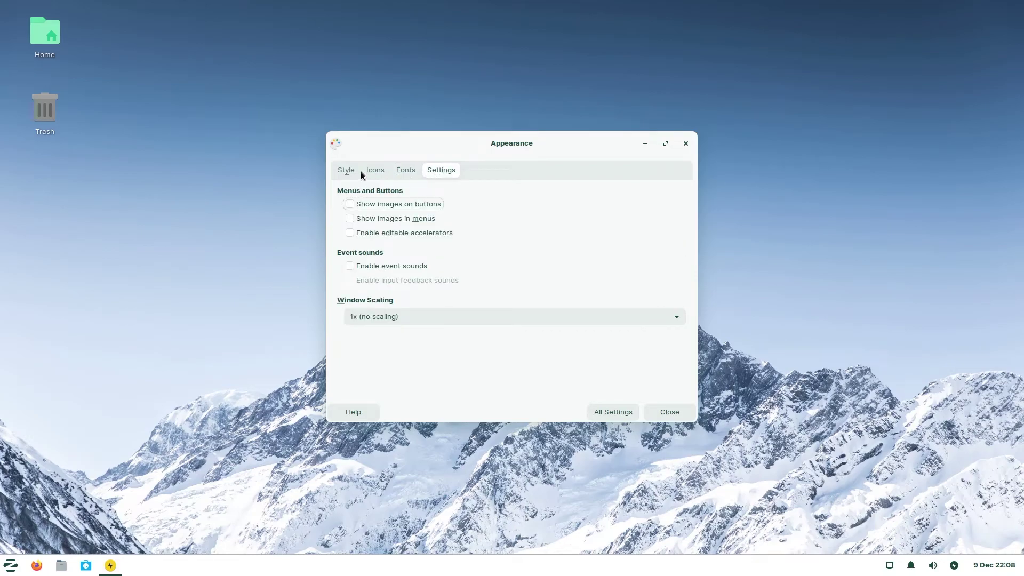
{"action": "left_click", "coordinate": [347, 168]}
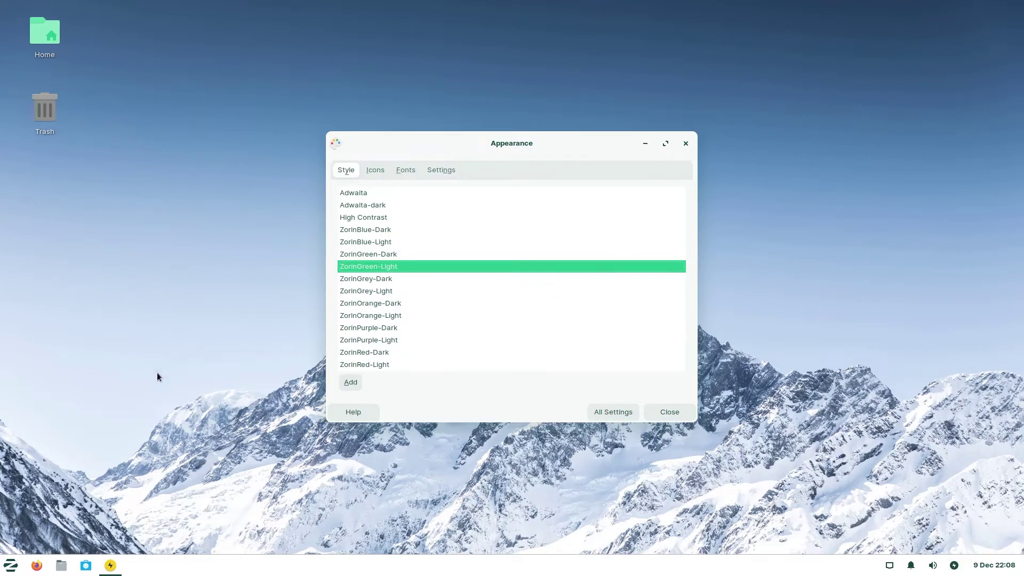
{"action": "left_click", "coordinate": [8, 564]}
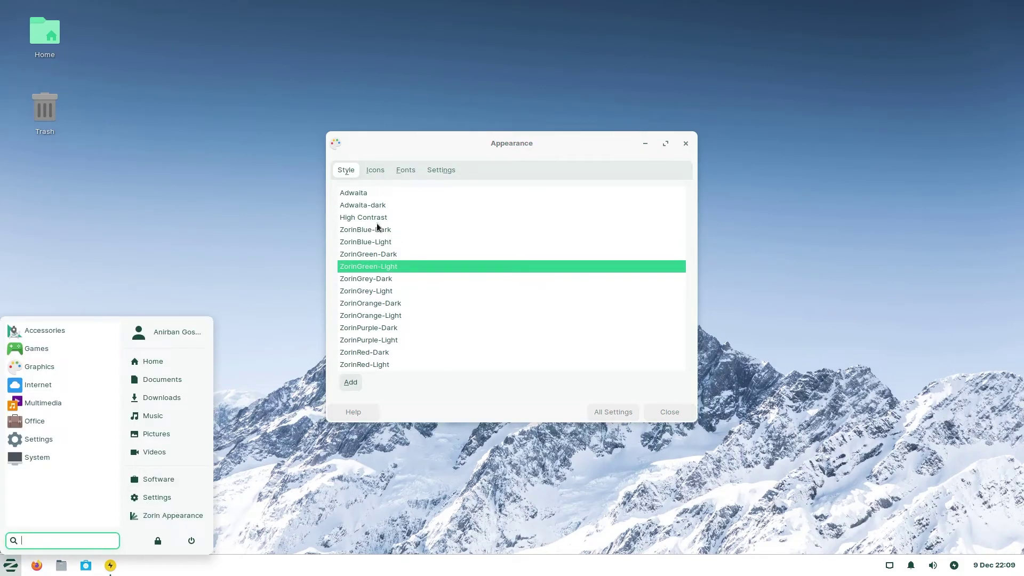
{"action": "left_click", "coordinate": [371, 145]}
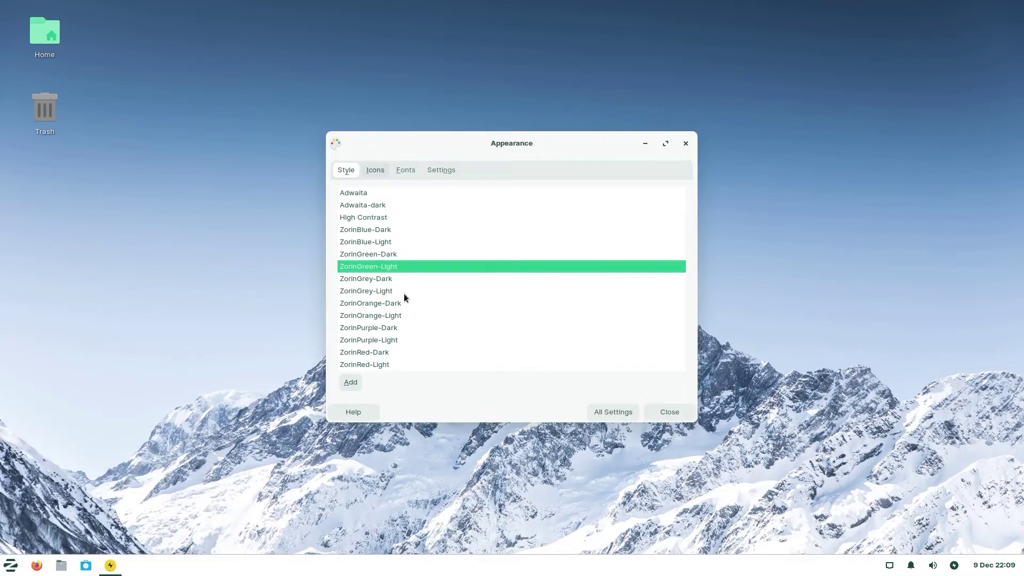
Step: In Desktop settings, try the green leaf wallpaper, then choose the mountain sunset image
{"action": "left_click", "coordinate": [607, 412]}
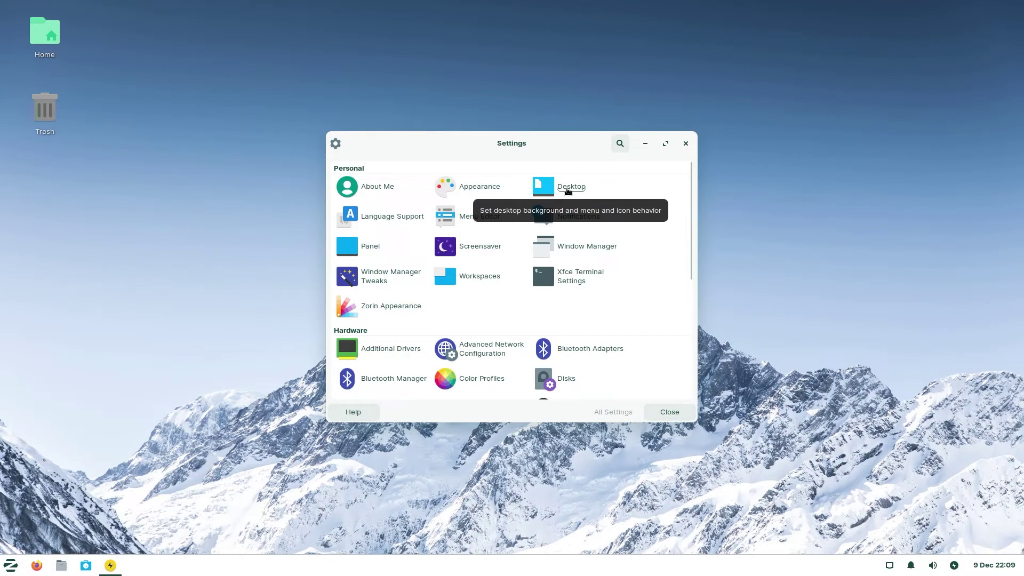
{"action": "left_click", "coordinate": [567, 188]}
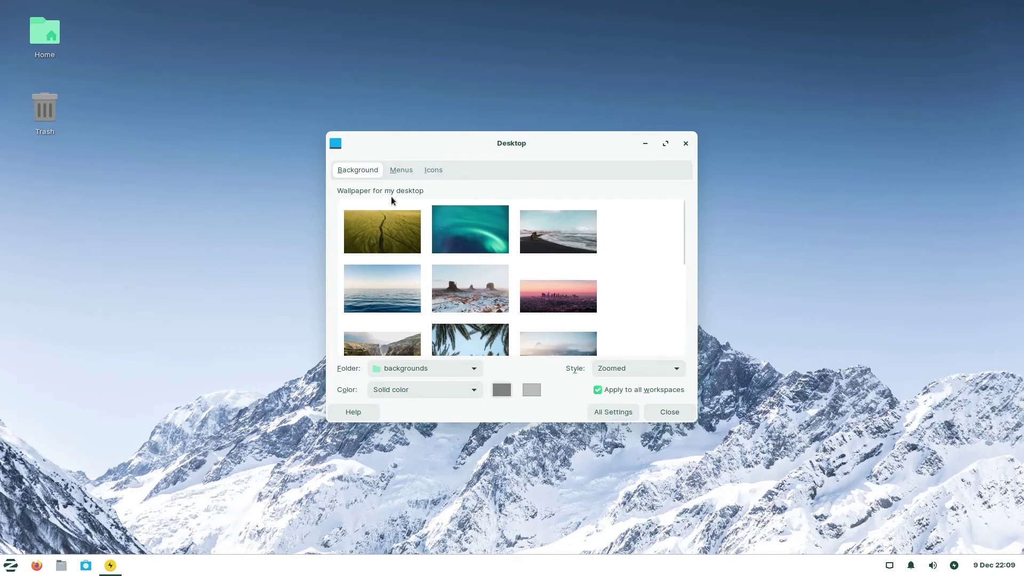
{"action": "scroll", "coordinate": [446, 307], "scroll_direction": "down", "scroll_amount": 5}
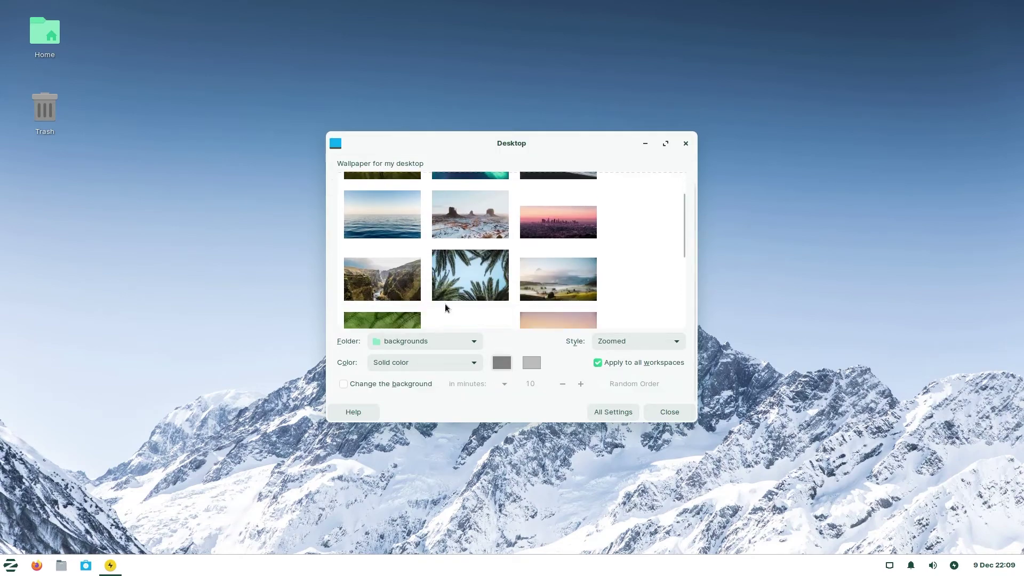
{"action": "left_click", "coordinate": [395, 275]}
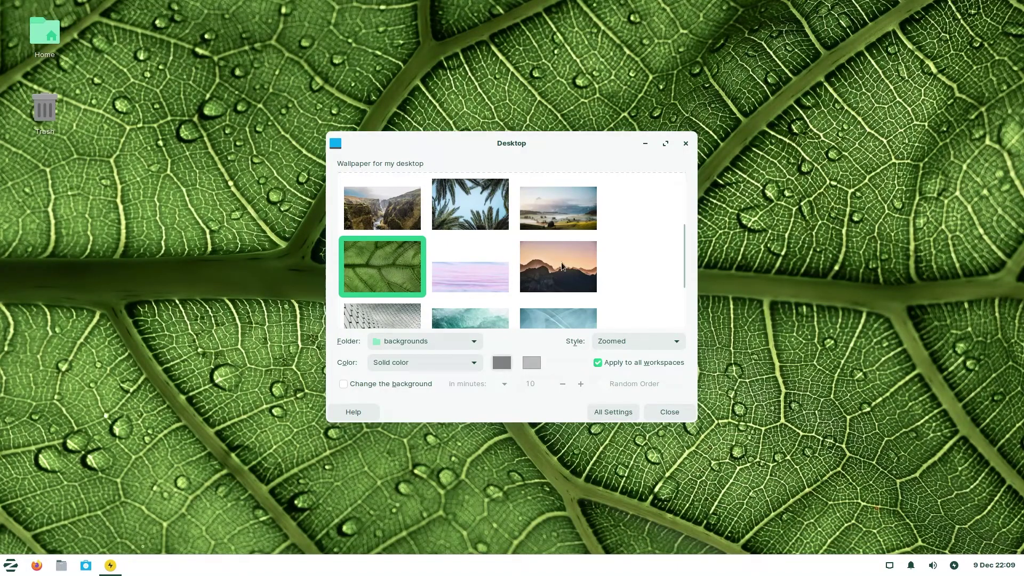
{"action": "left_click", "coordinate": [561, 261]}
{"action": "scroll", "coordinate": [469, 251], "scroll_direction": "up", "scroll_amount": 3}
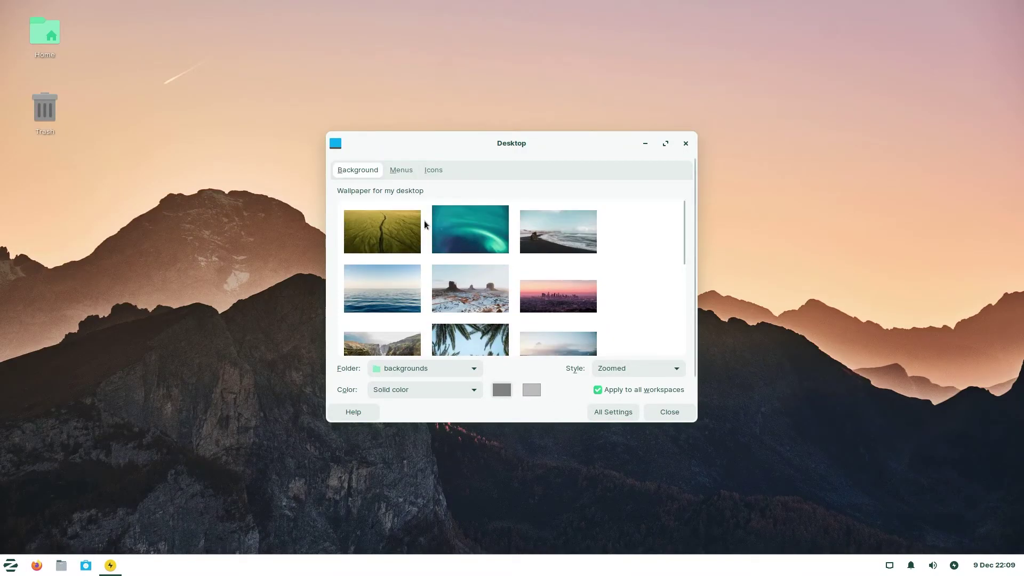
{"action": "scroll", "coordinate": [424, 221], "scroll_direction": "down", "scroll_amount": 3}
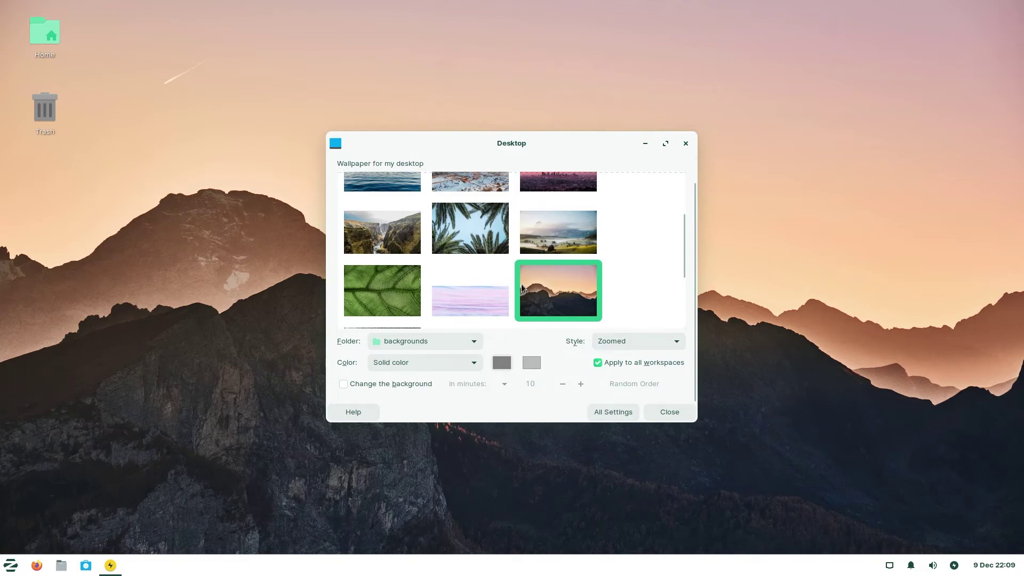
{"action": "scroll", "coordinate": [522, 288], "scroll_direction": "up", "scroll_amount": 3}
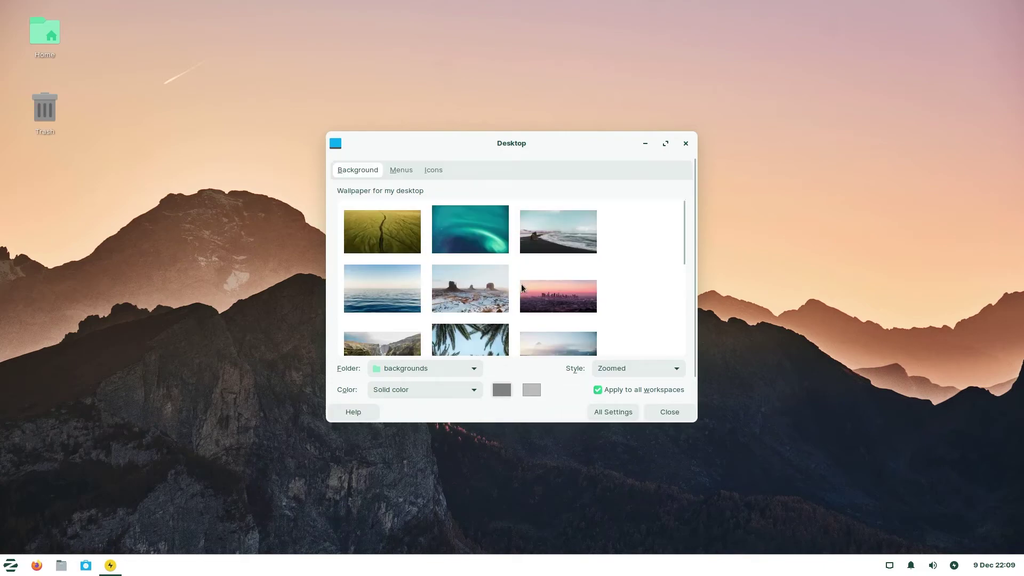
Step: View the Menus and Icons tabs, toggling the File System default icon on and back off
{"action": "left_click", "coordinate": [401, 169]}
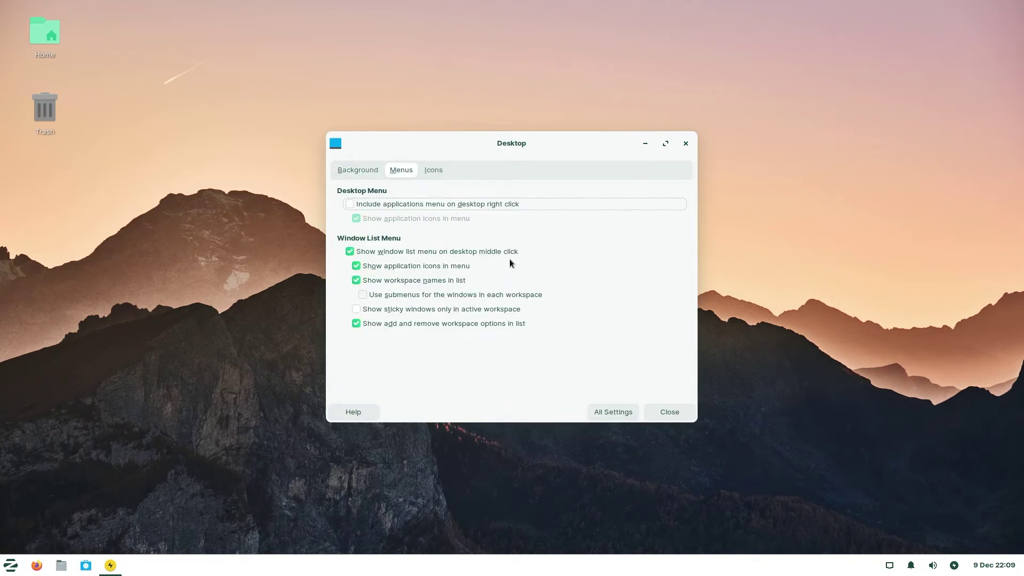
{"action": "left_click", "coordinate": [433, 171]}
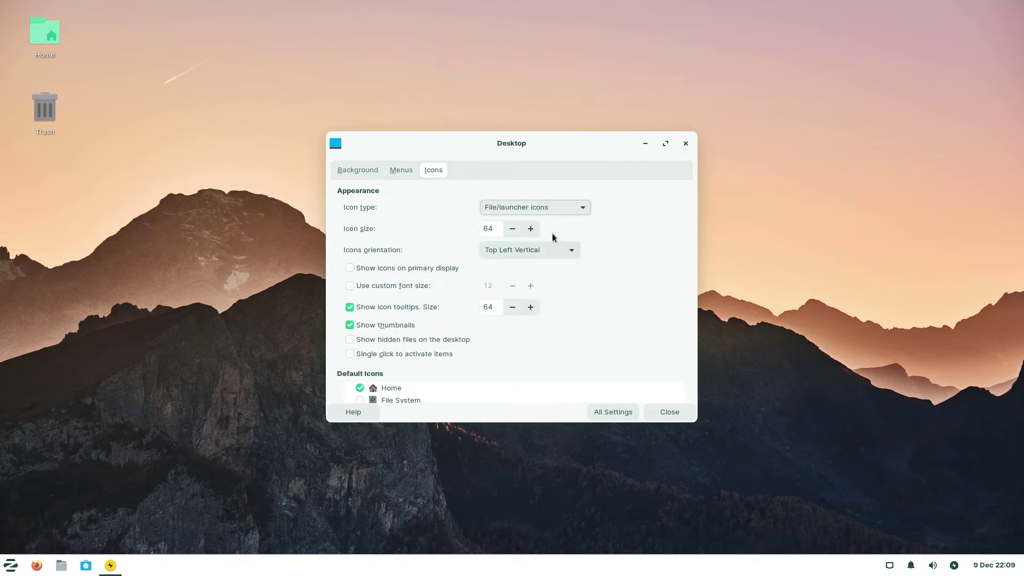
{"action": "left_click", "coordinate": [365, 389]}
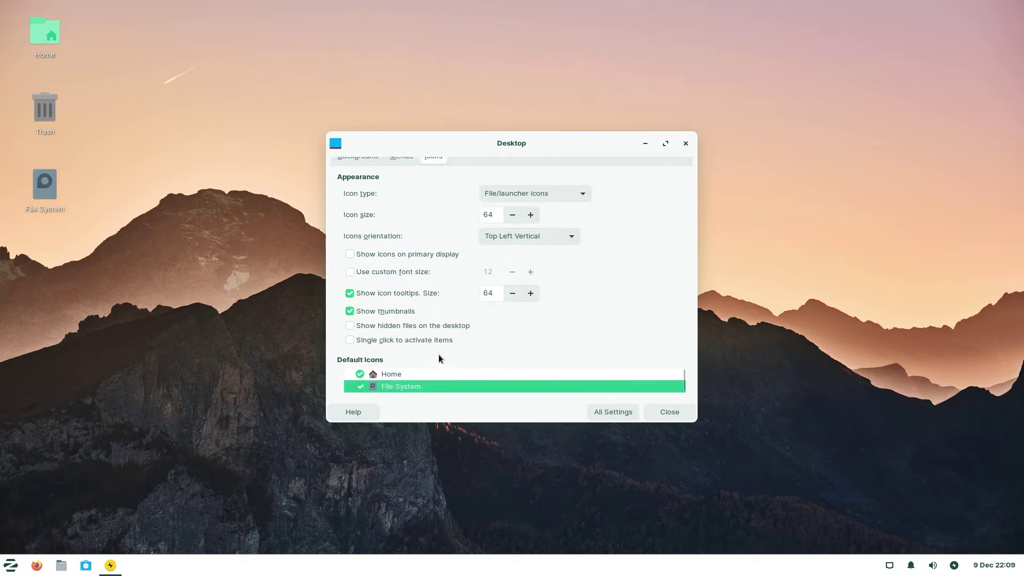
{"action": "left_click", "coordinate": [363, 387]}
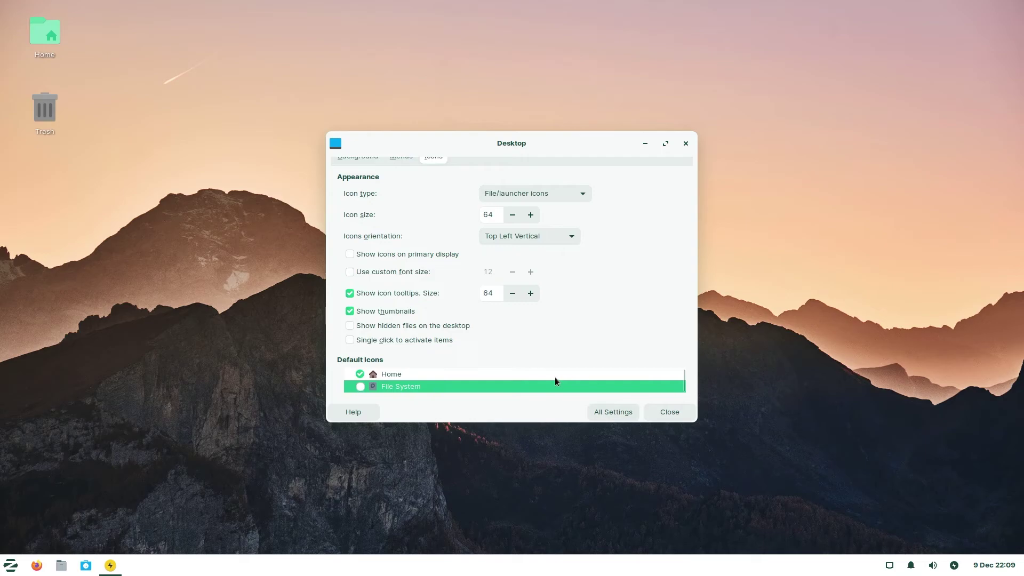
Step: Return to the Settings Manager overview, scroll through its categories, and close it
{"action": "left_click", "coordinate": [607, 409]}
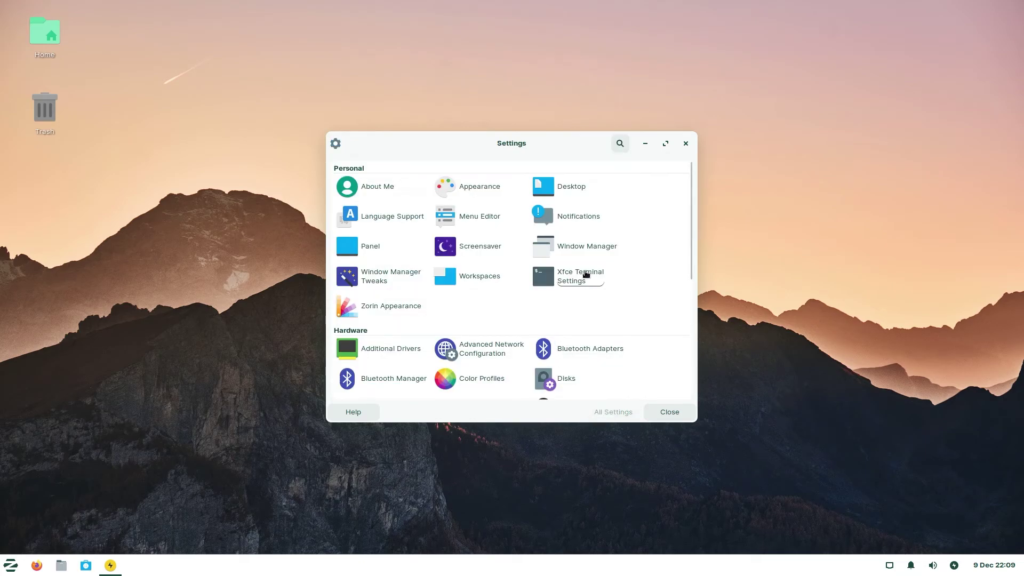
{"action": "scroll", "coordinate": [689, 230], "scroll_direction": "down", "scroll_amount": 1}
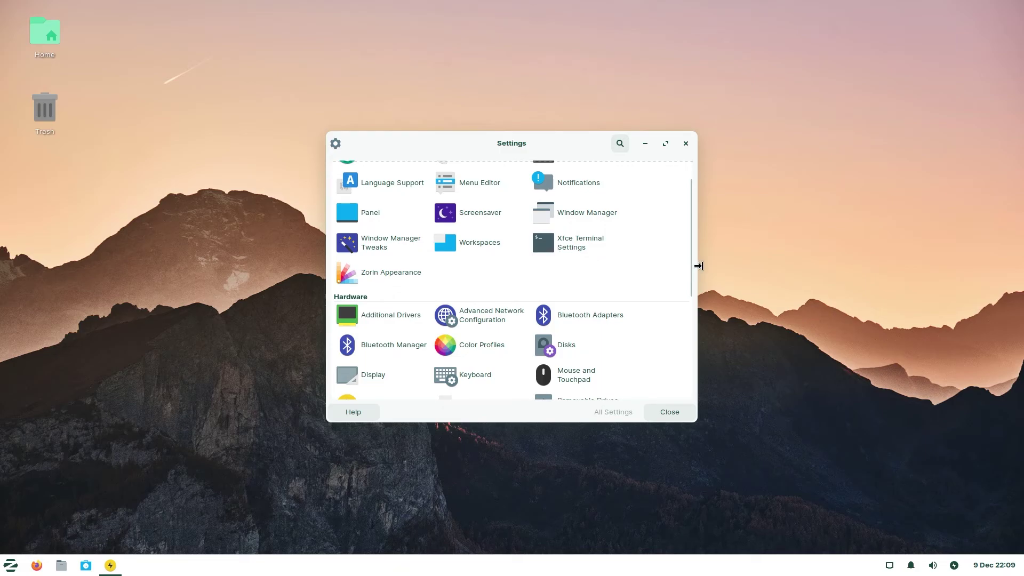
{"action": "scroll", "coordinate": [691, 269], "scroll_direction": "down", "scroll_amount": 2}
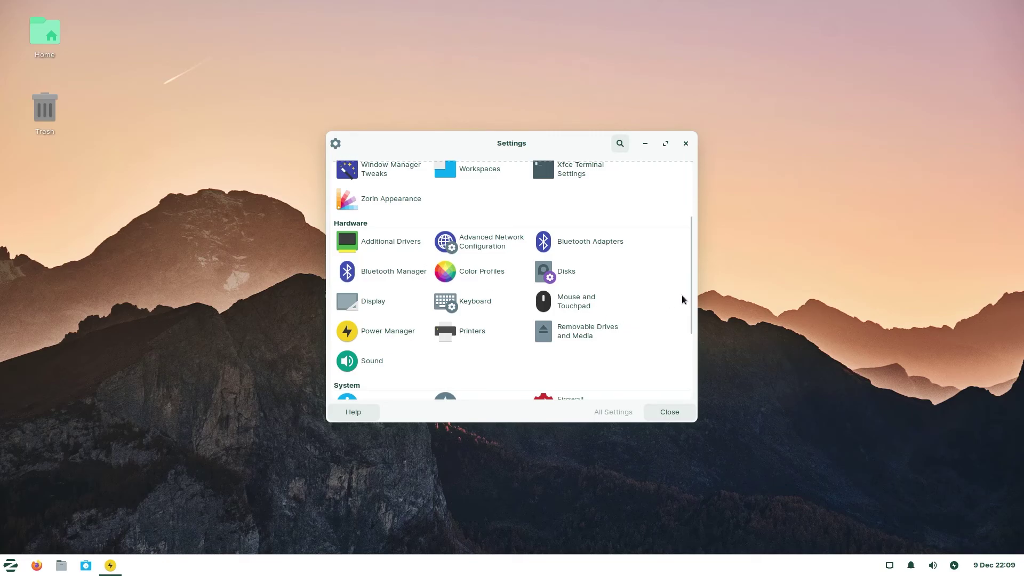
{"action": "left_click_drag", "start_coordinate": [691, 297], "coordinate": [691, 369]}
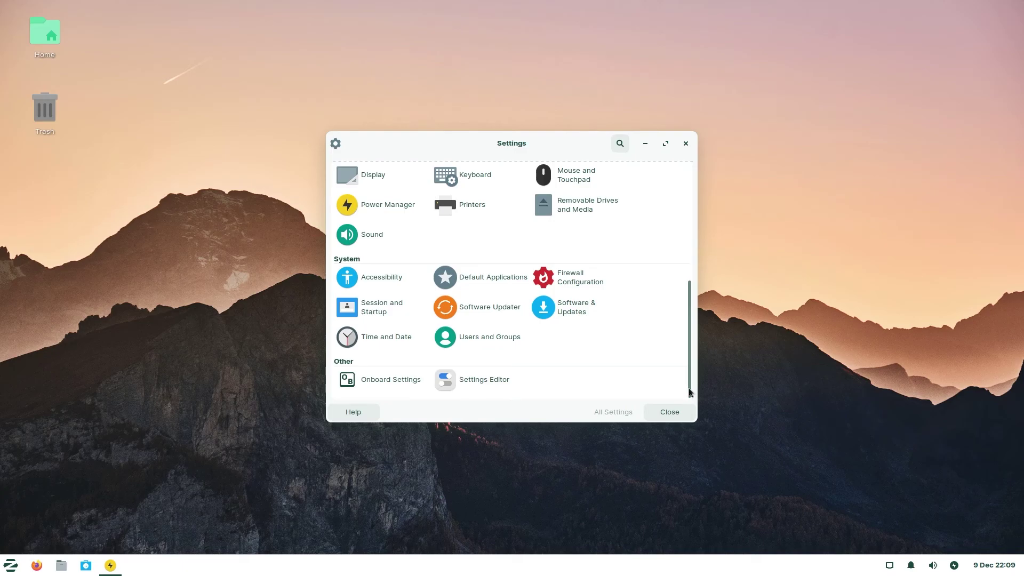
{"action": "left_click", "coordinate": [660, 411]}
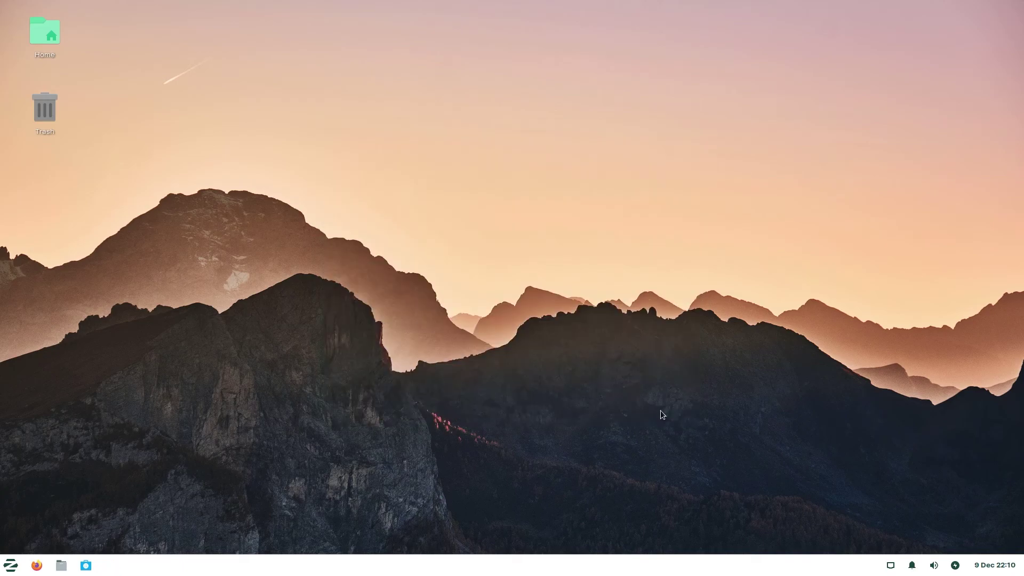